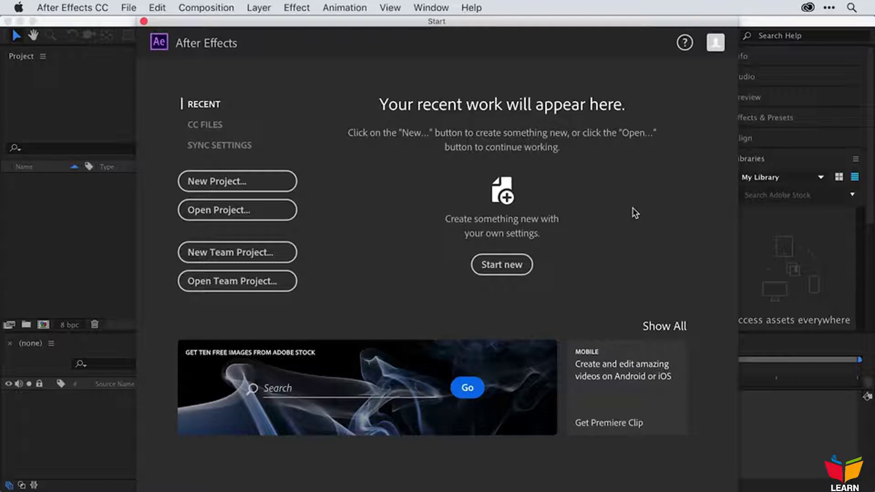
Create a new project and activate the Project, Composition and Timeline panels in turn
{"action": "left_click", "coordinate": [265, 181]}
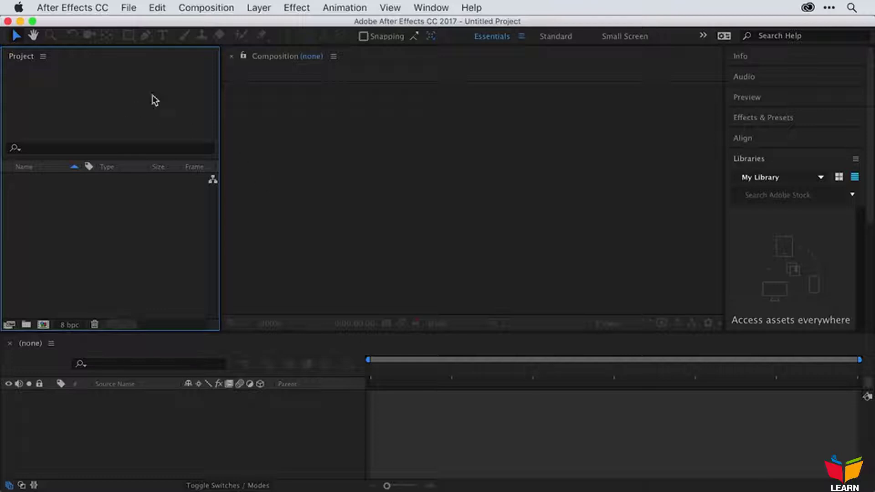
{"action": "left_click", "coordinate": [306, 142]}
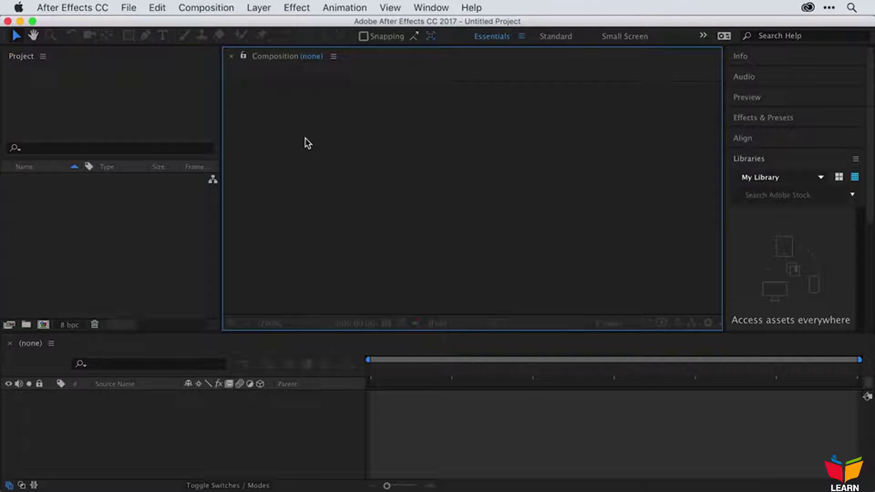
{"action": "left_click", "coordinate": [227, 416]}
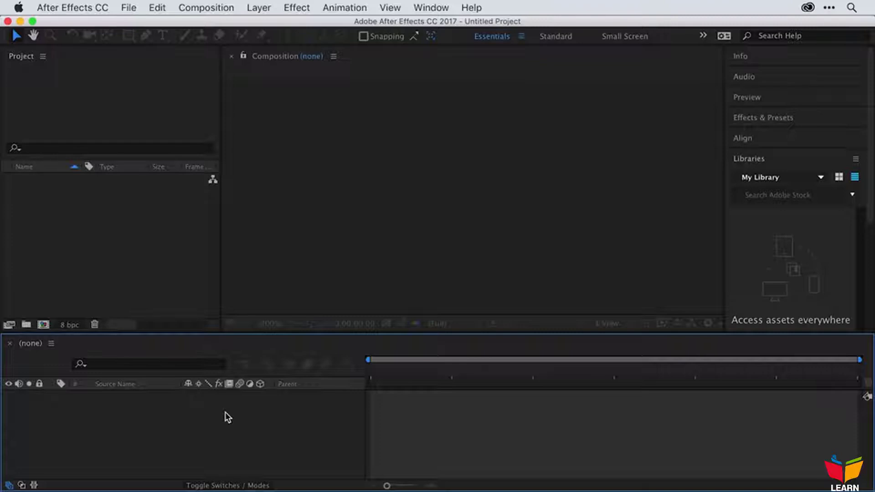
{"action": "left_click", "coordinate": [149, 254]}
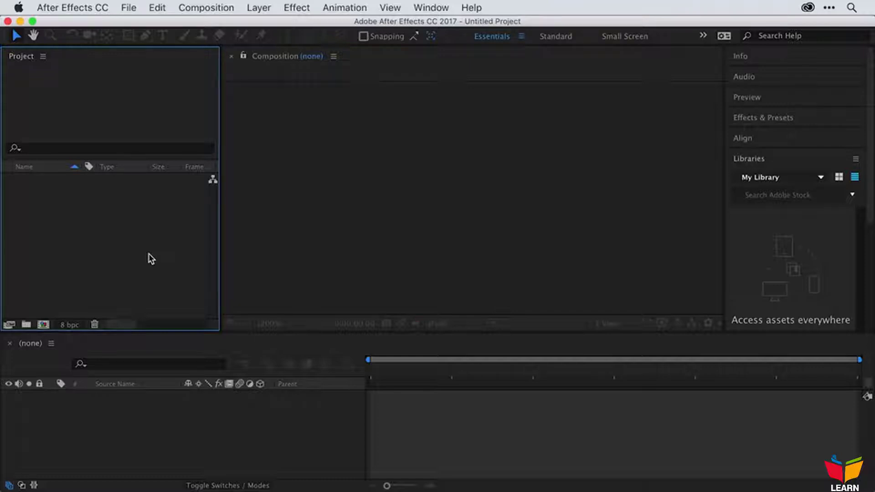
{"action": "left_click", "coordinate": [289, 185]}
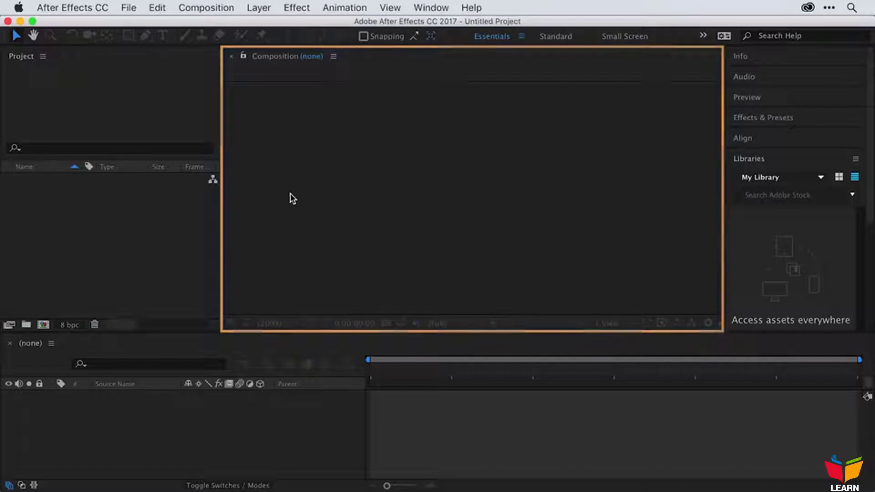
{"action": "left_click", "coordinate": [162, 453]}
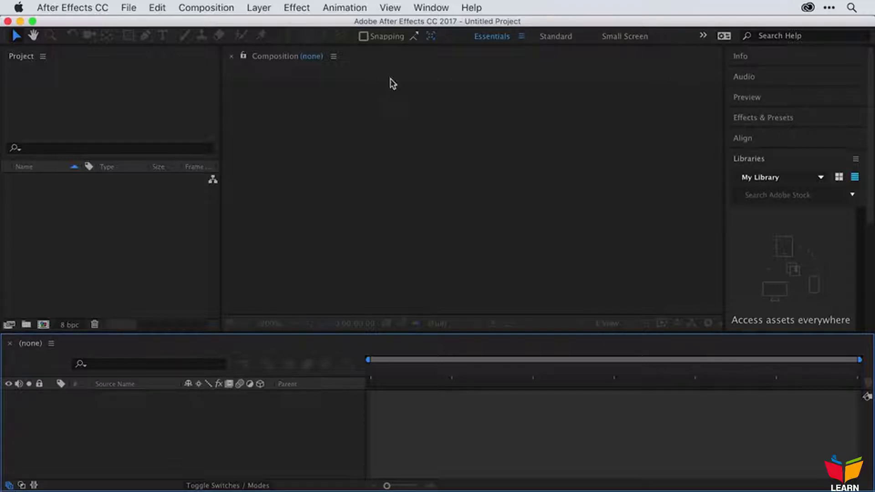
Switch to the Text workspace and look over the other available workspaces
{"action": "left_click", "coordinate": [446, 5]}
{"action": "mouse_move", "coordinate": [446, 25]}
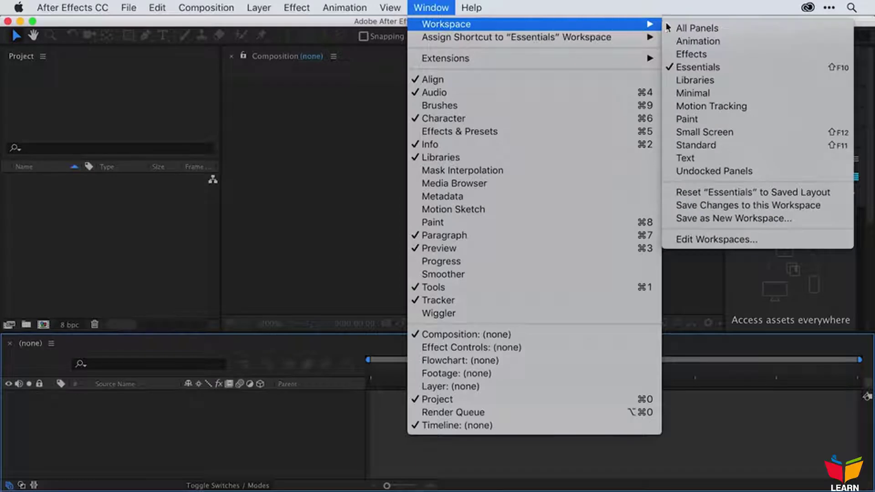
{"action": "left_click", "coordinate": [718, 157]}
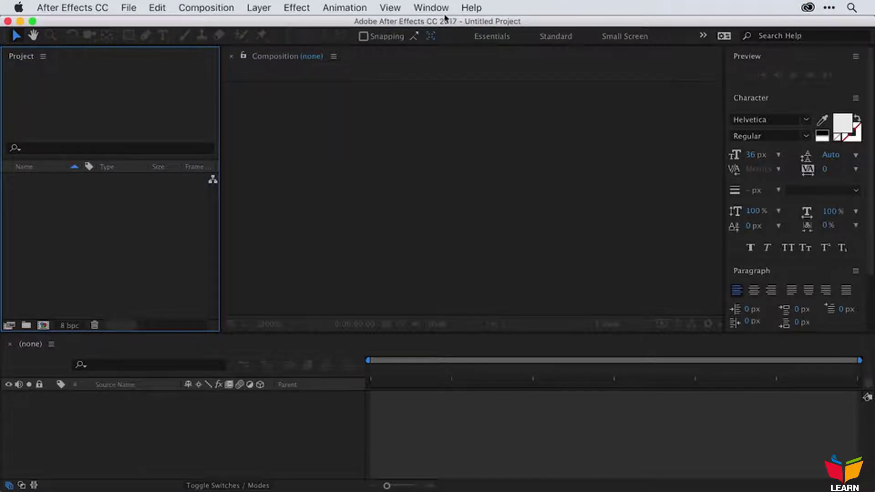
{"action": "left_click", "coordinate": [431, 7]}
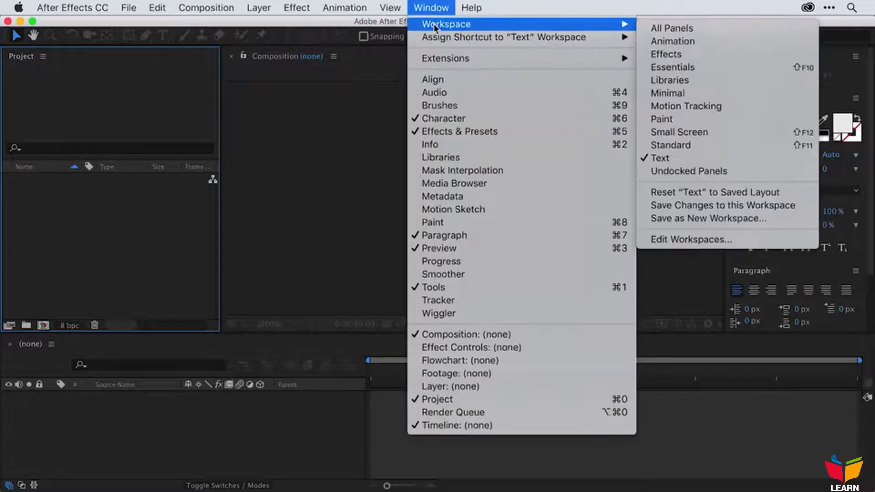
{"action": "left_click", "coordinate": [435, 8]}
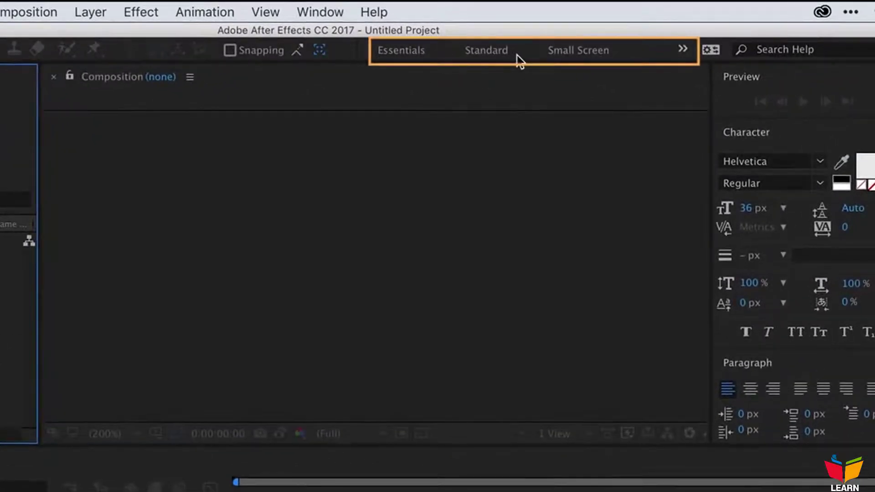
Switch to the Standard workspace and check which additional workspaces are offered
{"action": "left_click", "coordinate": [493, 53]}
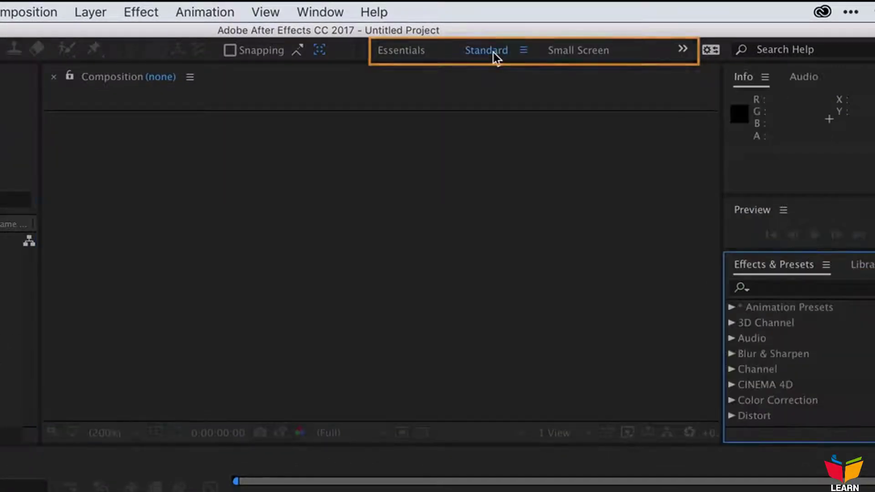
{"action": "left_click", "coordinate": [684, 52]}
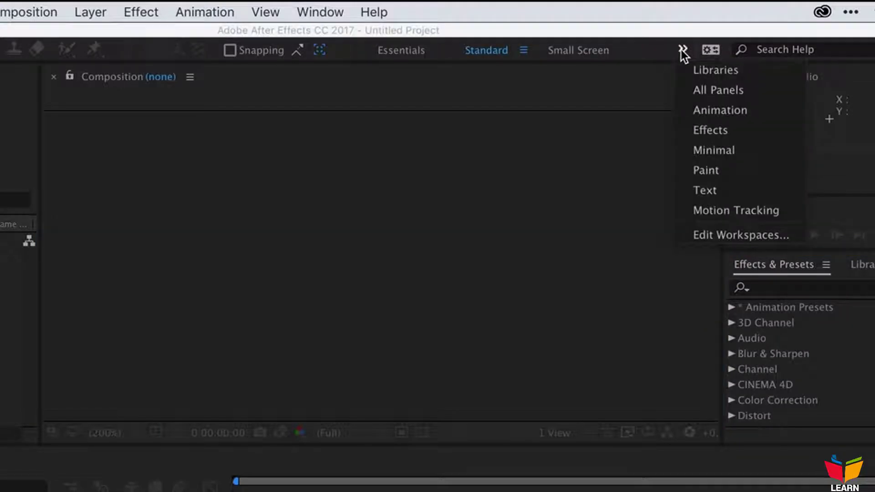
{"action": "left_click", "coordinate": [588, 184]}
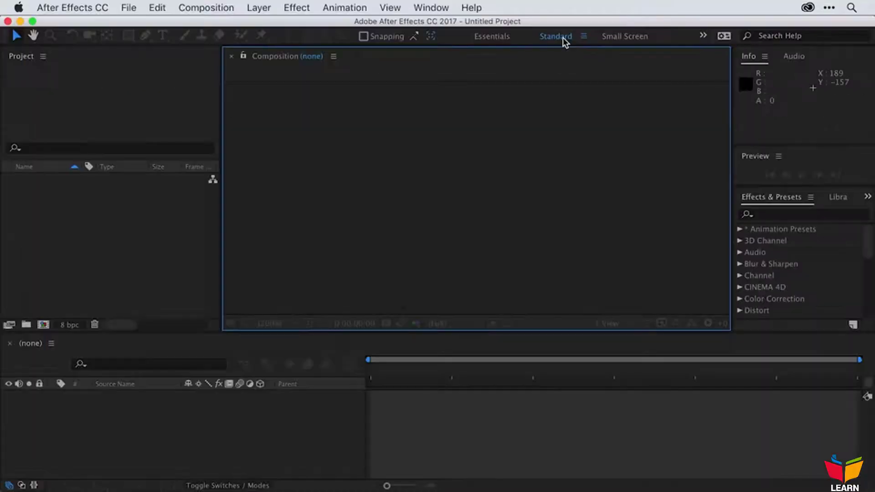
Import Multi-element flare.mp4 and Surf.mp4 from the Project folder on the Desktop
{"action": "left_click", "coordinate": [136, 249]}
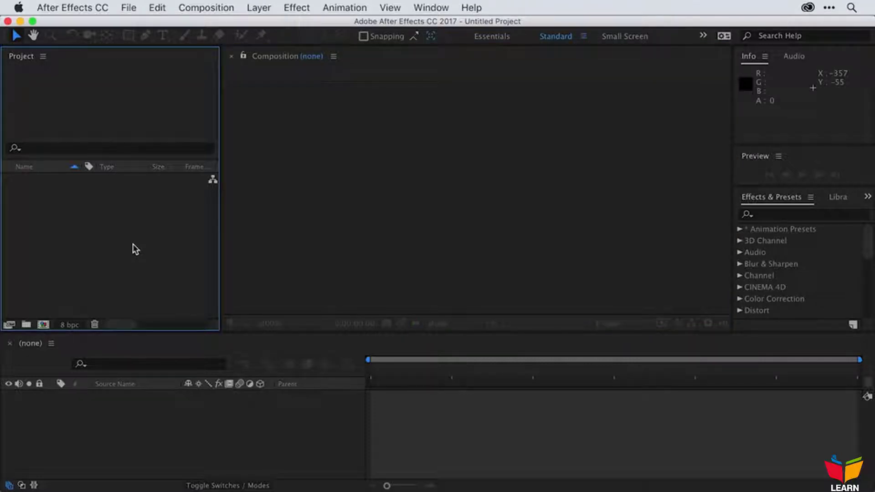
{"action": "double_click", "coordinate": [136, 249]}
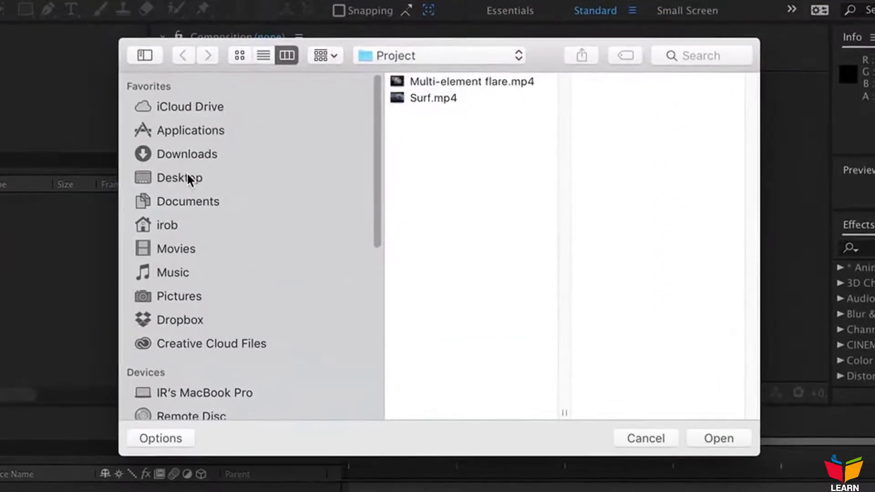
{"action": "left_click", "coordinate": [249, 161]}
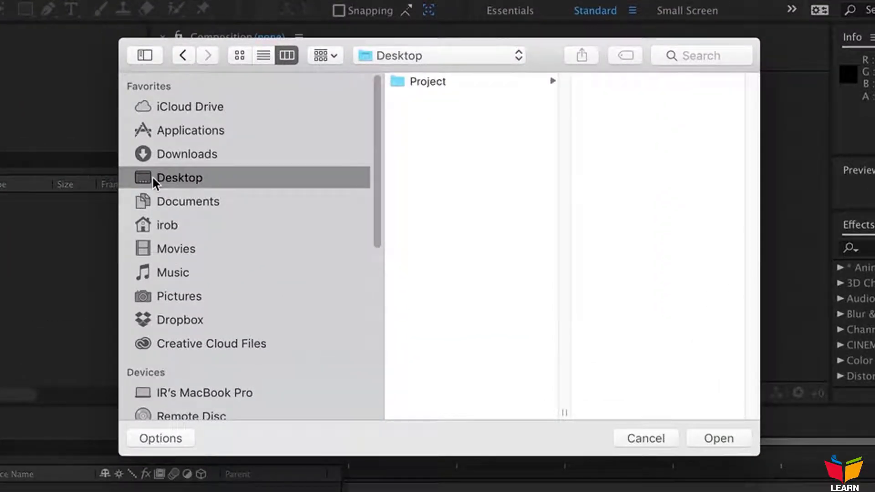
{"action": "left_click", "coordinate": [450, 84]}
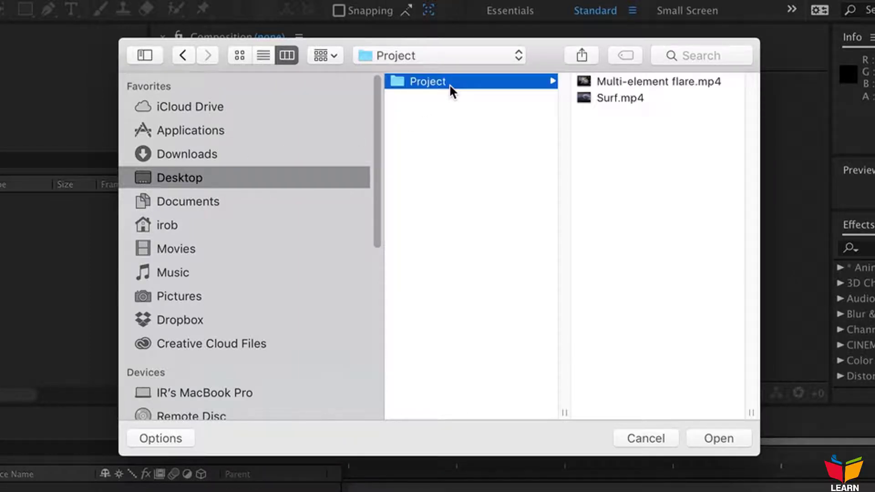
{"action": "left_click", "coordinate": [645, 83]}
{"action": "left_click", "coordinate": [483, 99], "text": "shift"}
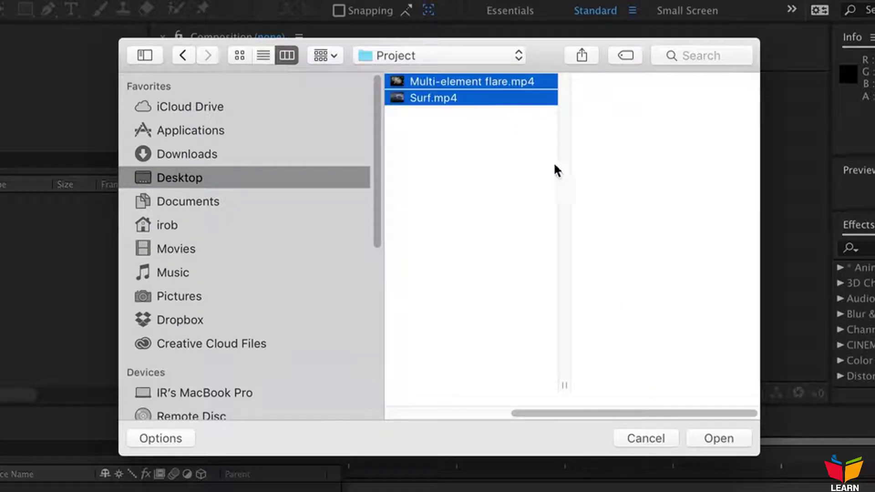
{"action": "left_click", "coordinate": [723, 437]}
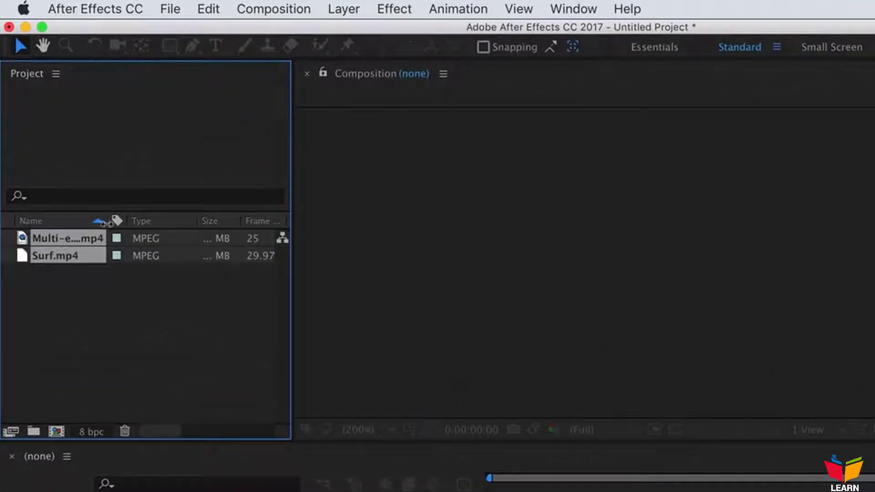
Widen the Name column of the footage list to fit the full file names and select Surf.mp4
{"action": "left_click_drag", "start_coordinate": [105, 224], "coordinate": [170, 222]}
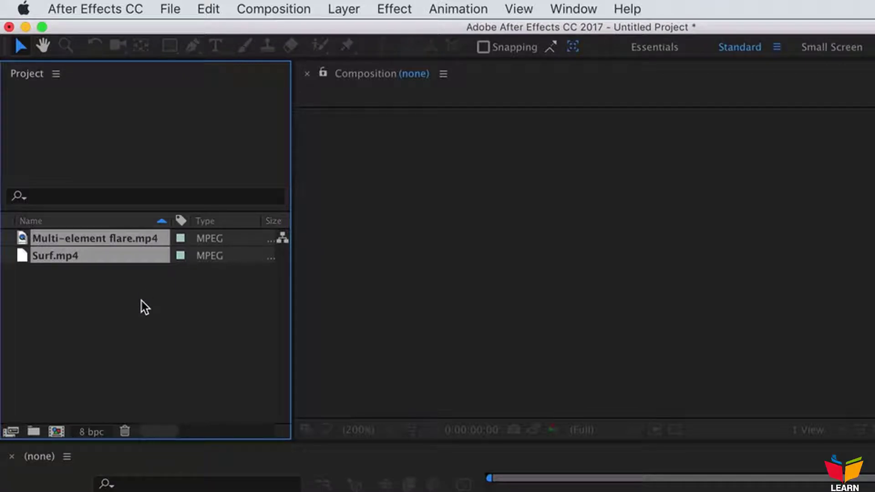
{"action": "left_click", "coordinate": [131, 332]}
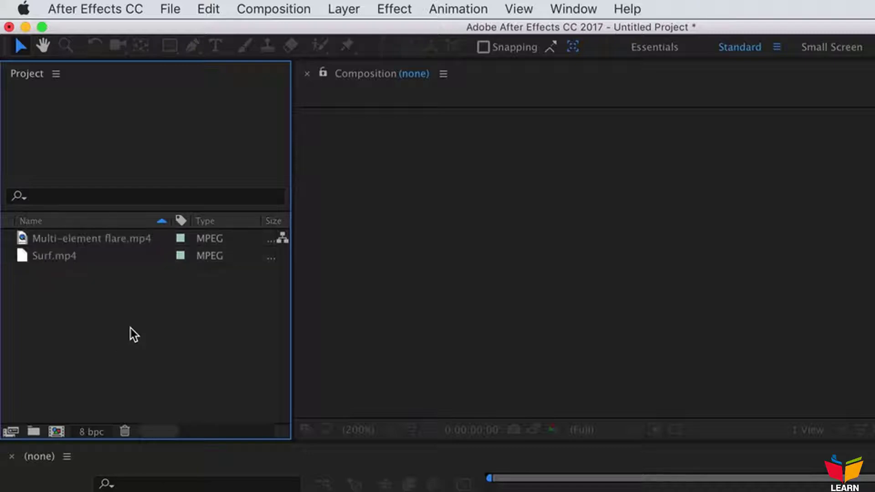
{"action": "left_click", "coordinate": [22, 257]}
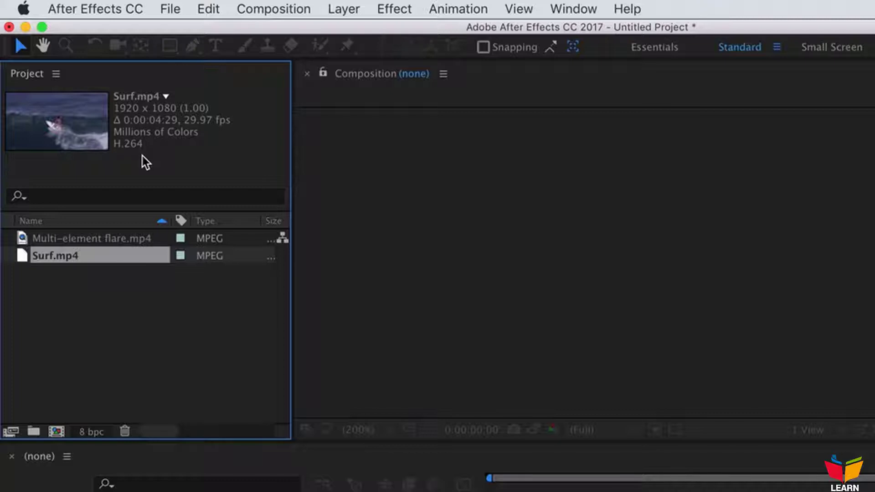
{"action": "left_click", "coordinate": [254, 11]}
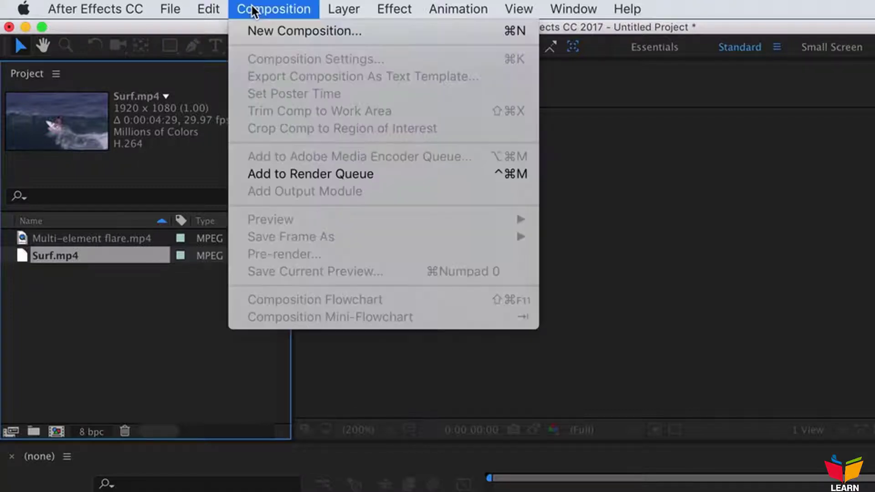
{"action": "left_click", "coordinate": [258, 30]}
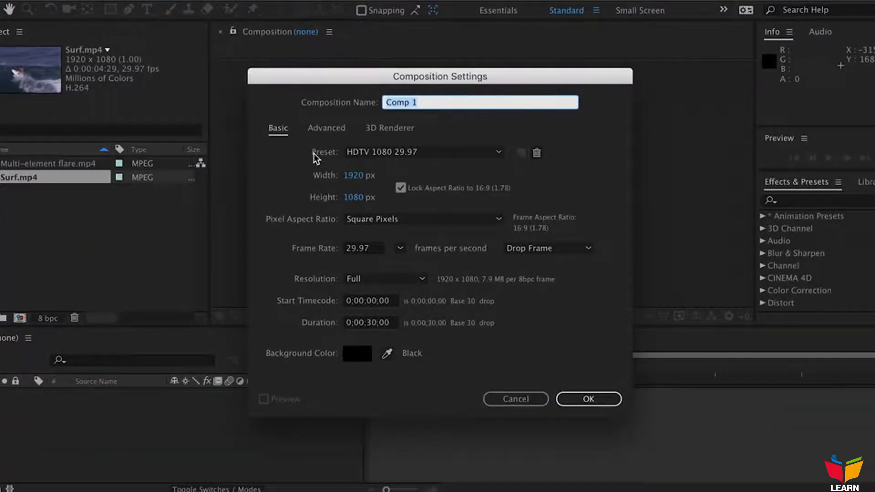
{"action": "left_click", "coordinate": [428, 153]}
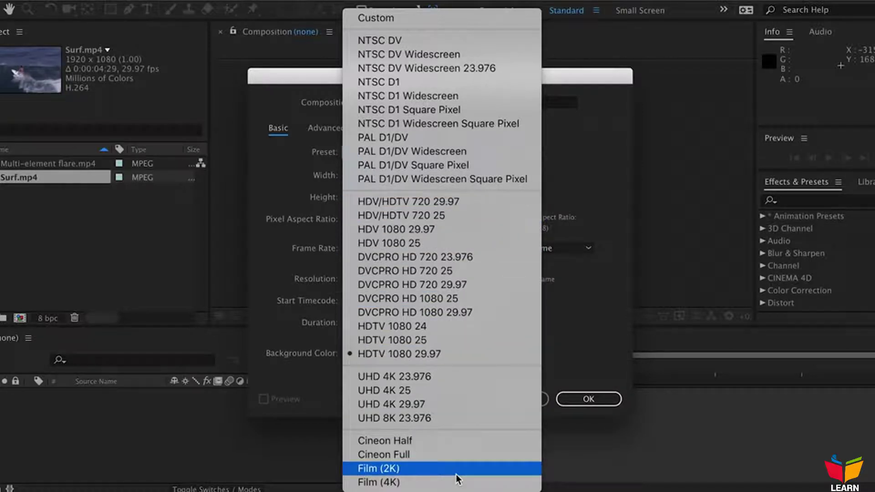
{"action": "left_click", "coordinate": [564, 295]}
{"action": "left_click", "coordinate": [524, 399]}
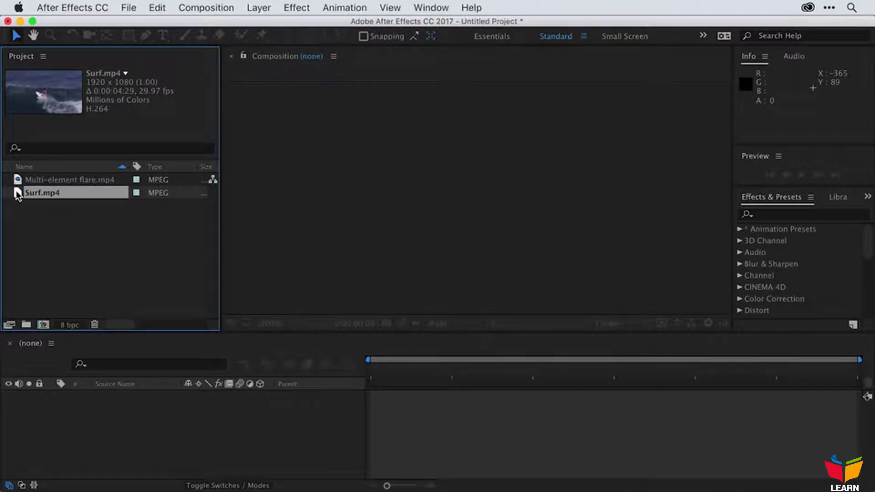
Create a composition from the Surf.mp4 footage by placing it in the empty timeline
{"action": "left_click_drag", "start_coordinate": [17, 191], "coordinate": [18, 192]}
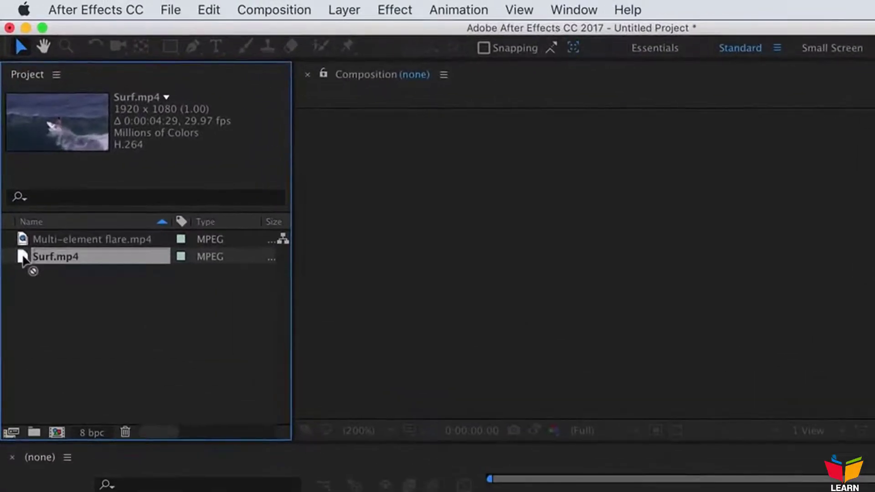
{"action": "left_click_drag", "start_coordinate": [23, 258], "coordinate": [58, 434]}
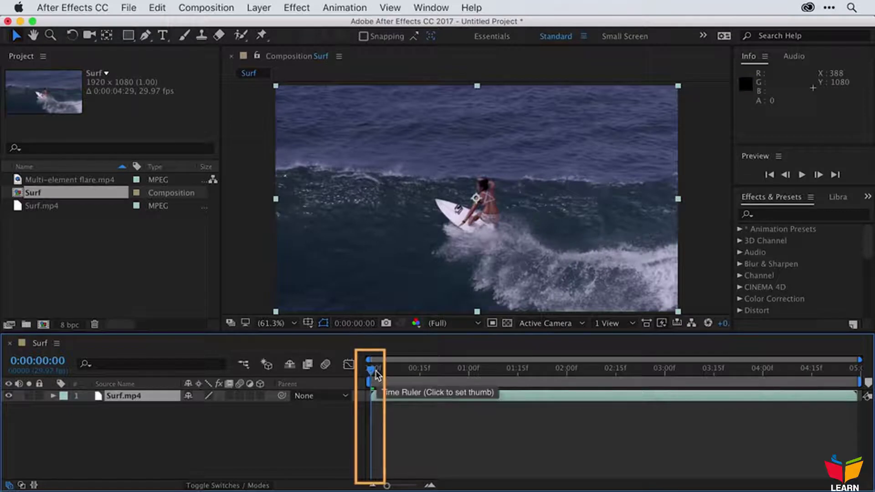
Scrub through the surfing clip in the timeline and set the current time to 0:00:01:00
{"action": "left_click_drag", "start_coordinate": [372, 374], "coordinate": [513, 373]}
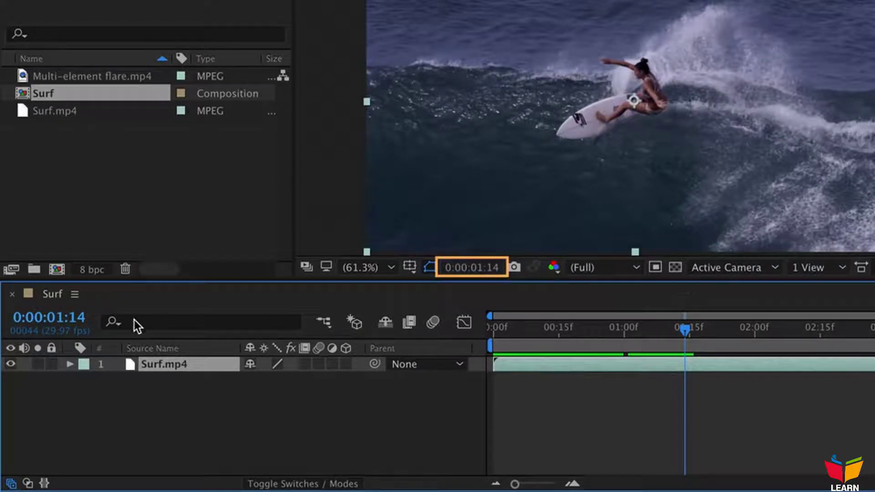
{"action": "left_click", "coordinate": [61, 318]}
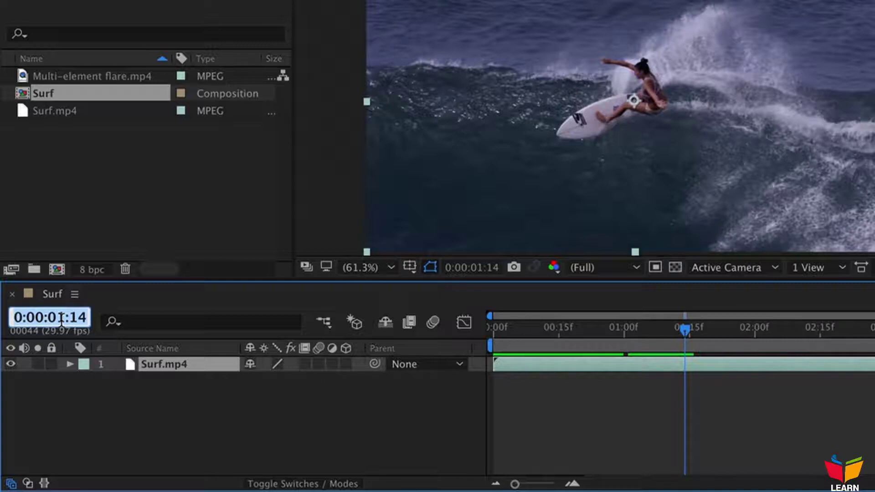
{"action": "type", "text": "100"}
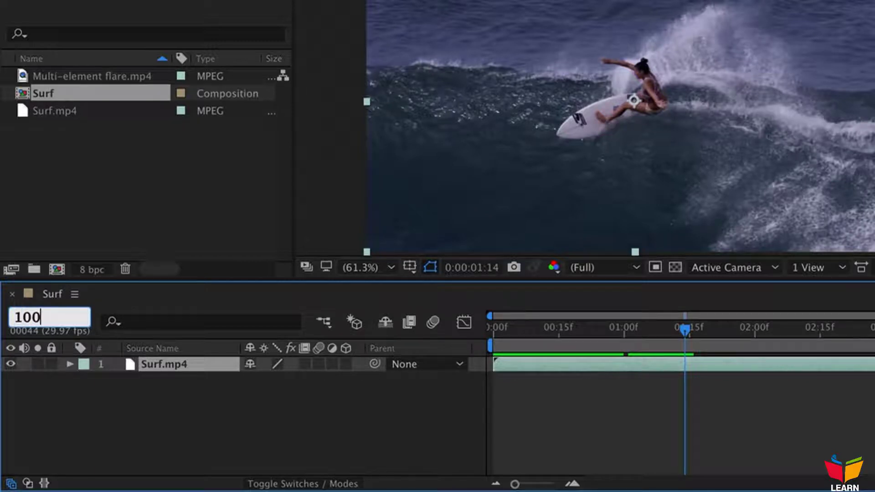
{"action": "key", "text": "Return"}
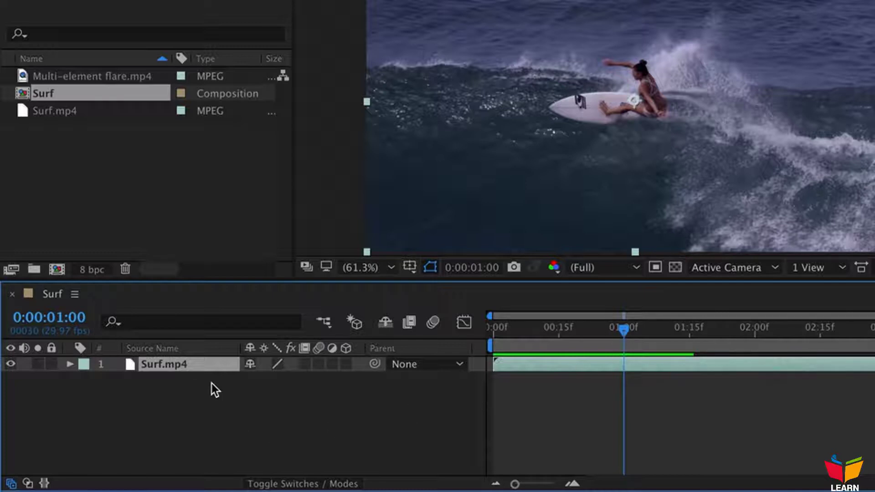
Expand the Surf.mp4 layer's Transform properties and rotate the layer clockwise by about 55°
{"action": "left_click", "coordinate": [69, 364]}
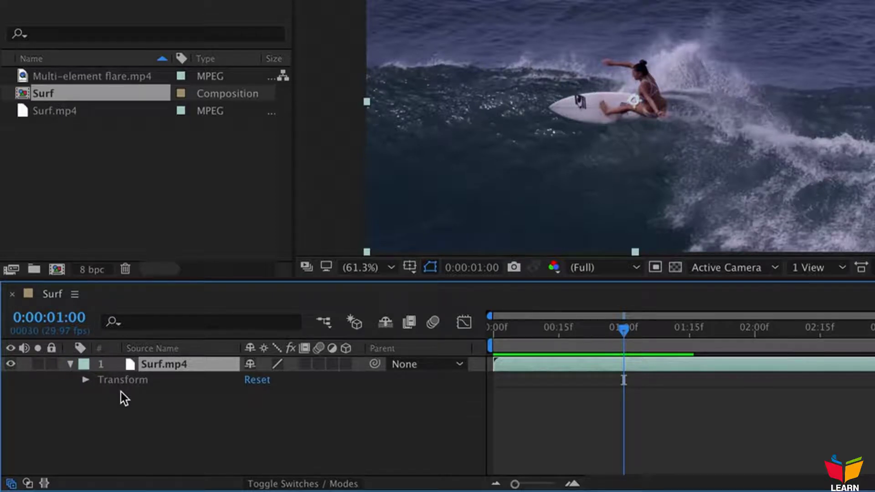
{"action": "left_click", "coordinate": [86, 381]}
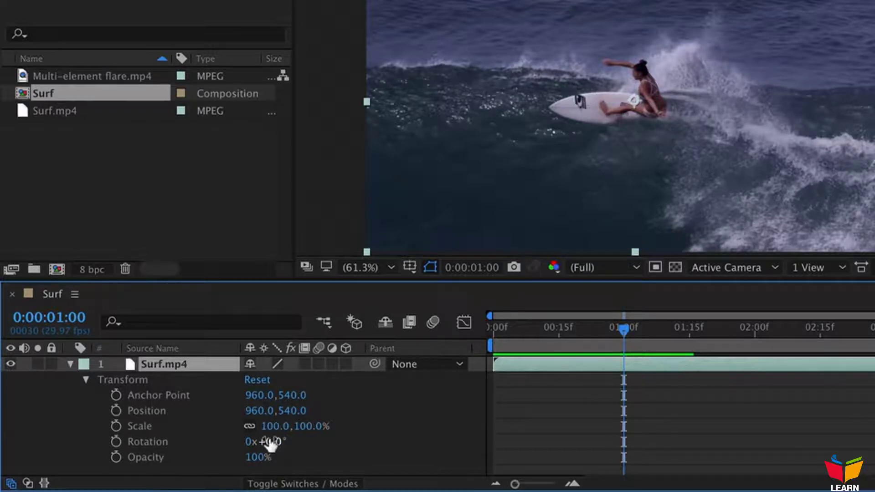
{"action": "left_click_drag", "start_coordinate": [271, 444], "coordinate": [313, 440]}
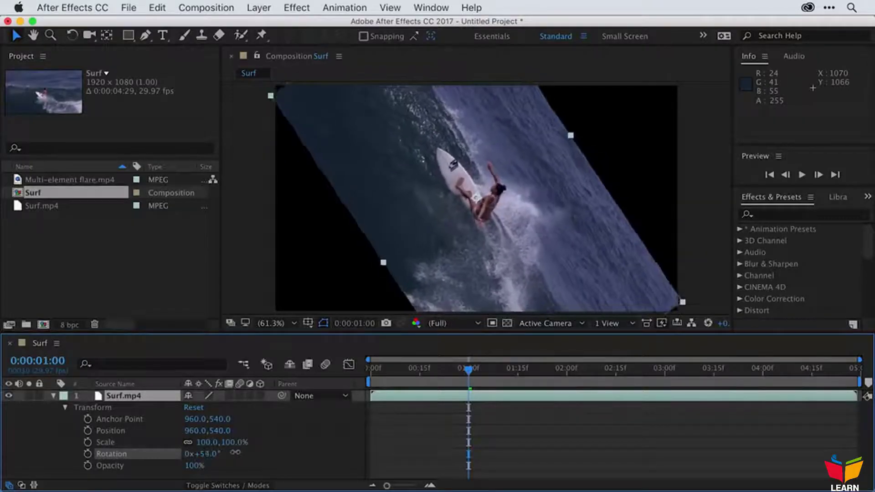
Rotate the Surf.mp4 layer to -27° and shift its anchor point horizontally to 930
{"action": "left_click_drag", "start_coordinate": [235, 452], "coordinate": [203, 453]}
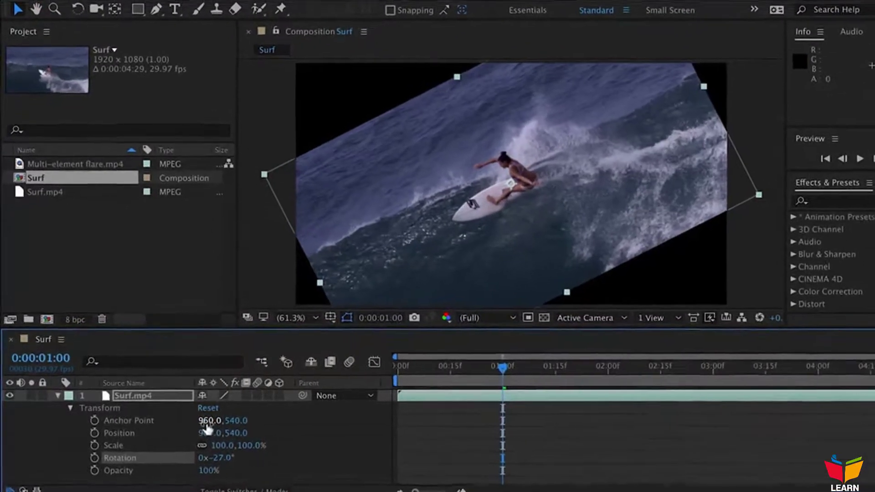
{"action": "left_click_drag", "start_coordinate": [207, 422], "coordinate": [116, 417]}
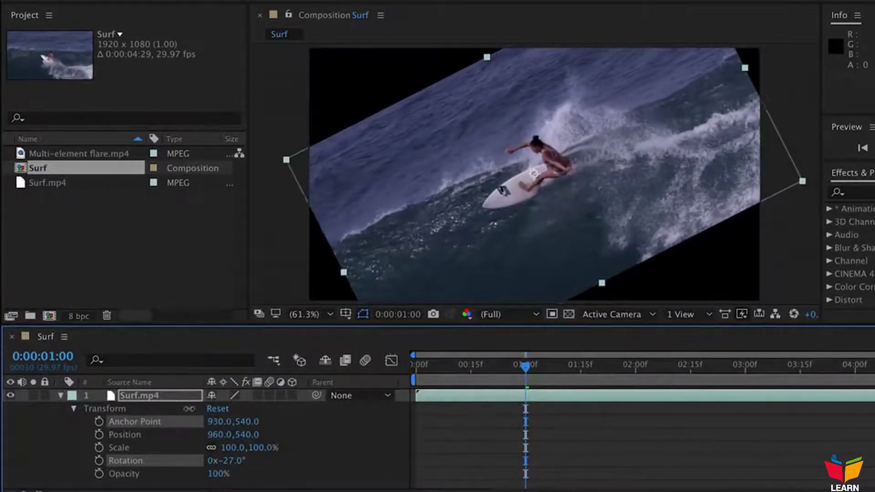
Undo the anchor point and rotation changes made to the Surf.mp4 layer
{"action": "key", "text": "ctrl+z"}
{"action": "key", "text": "ctrl+z"}
{"action": "key", "text": "ctrl+z"}
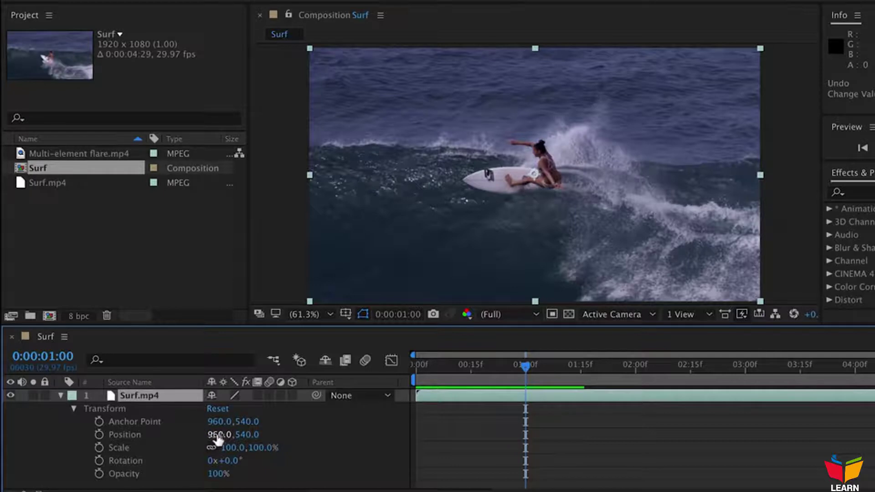
Move the Surf.mp4 layer to position 1021, 582
{"action": "left_click_drag", "start_coordinate": [216, 440], "coordinate": [245, 440]}
{"action": "left_click_drag", "start_coordinate": [260, 439], "coordinate": [326, 411]}
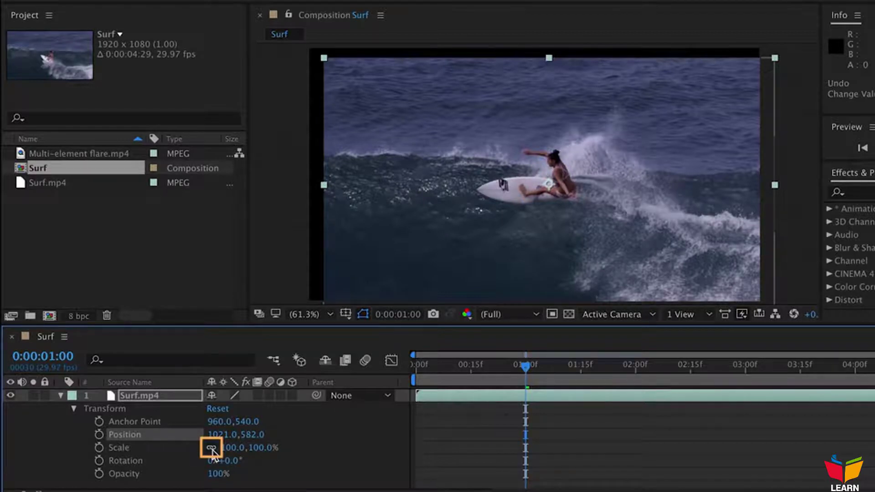
Scale the Surf.mp4 layer uniformly to 54%, and with the proportions unlinked set its width scale to 79%
{"action": "left_click", "coordinate": [235, 449]}
{"action": "left_click_drag", "start_coordinate": [235, 449], "coordinate": [200, 458]}
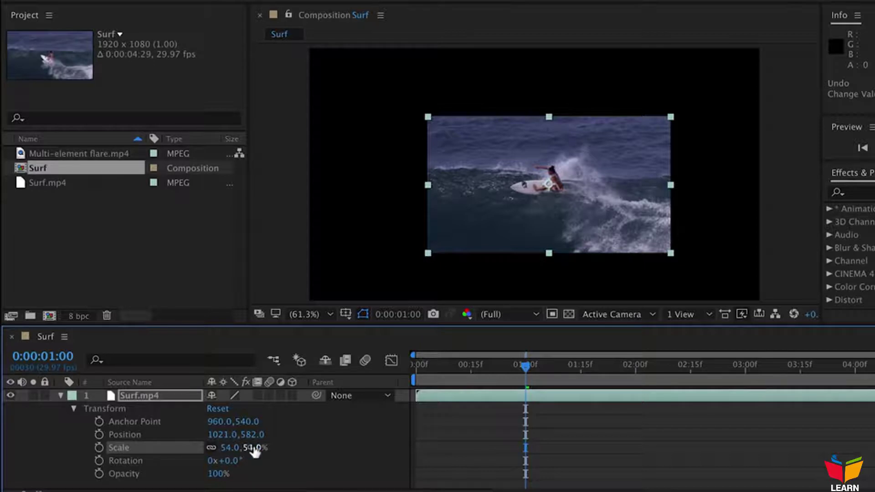
{"action": "left_click", "coordinate": [211, 448]}
{"action": "mouse_move", "coordinate": [231, 451]}
{"action": "left_mouse_down"}
{"action": "mouse_move", "coordinate": [210, 449]}
{"action": "mouse_move", "coordinate": [253, 439]}
{"action": "mouse_move", "coordinate": [246, 443]}
{"action": "left_mouse_up"}
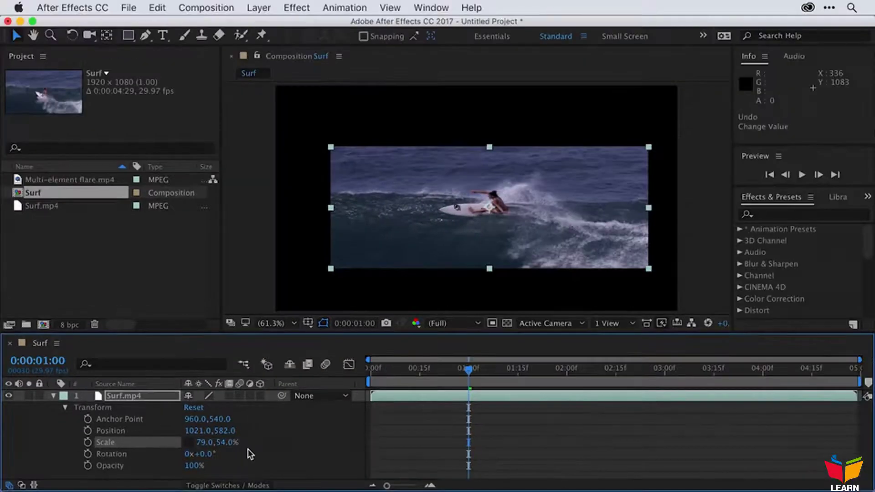
Undo the scale, proportion link and position changes of the Surf.mp4 layer
{"action": "key", "text": "super+z"}
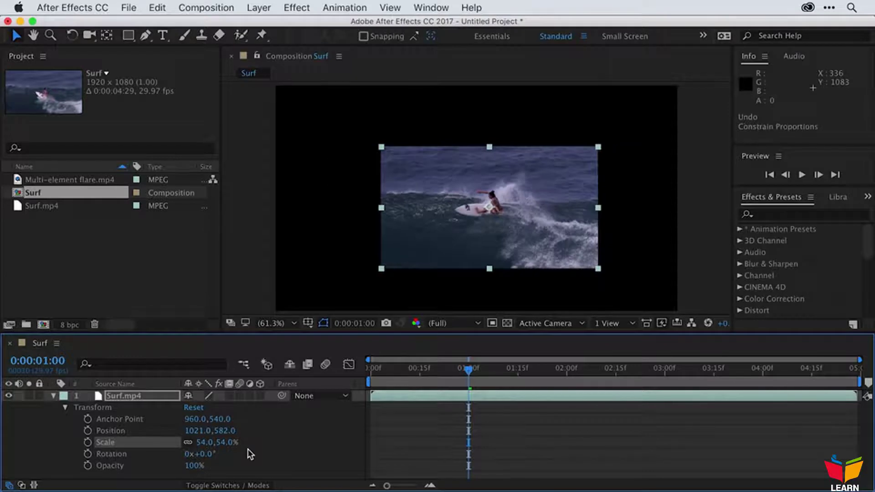
{"action": "key", "text": "super+z"}
{"action": "key", "text": "super+z"}
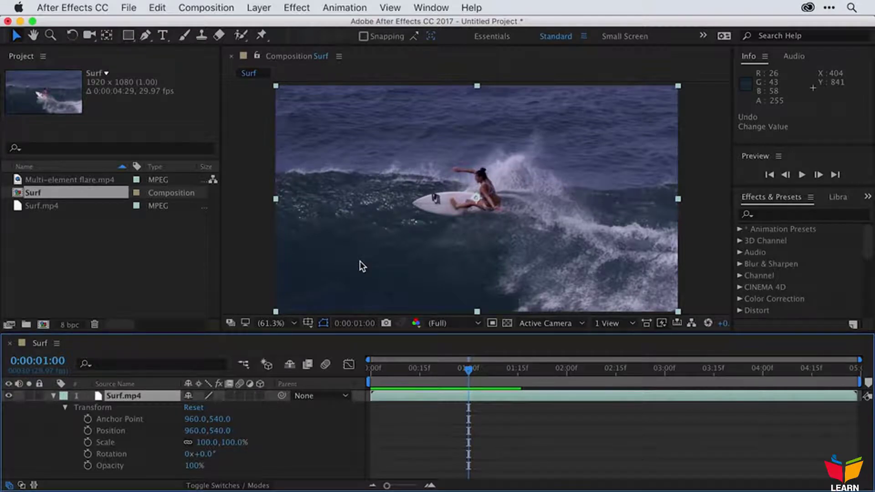
{"action": "left_click", "coordinate": [102, 398]}
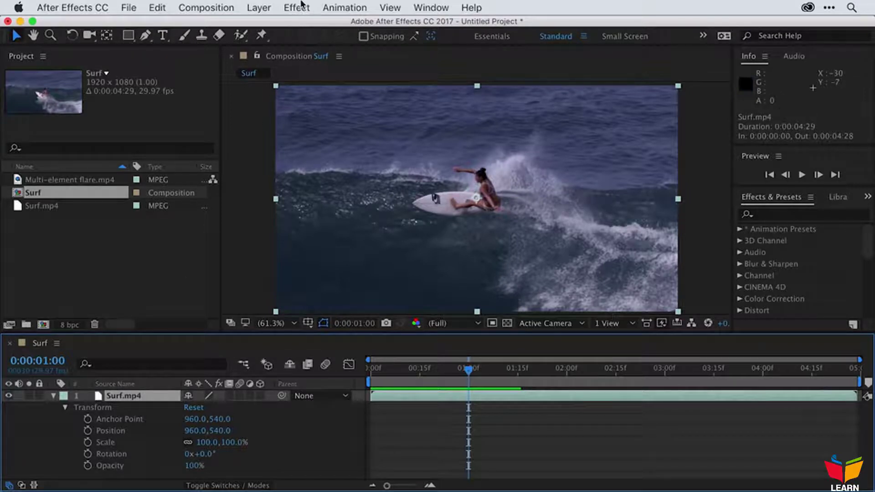
{"action": "left_click", "coordinate": [301, 5]}
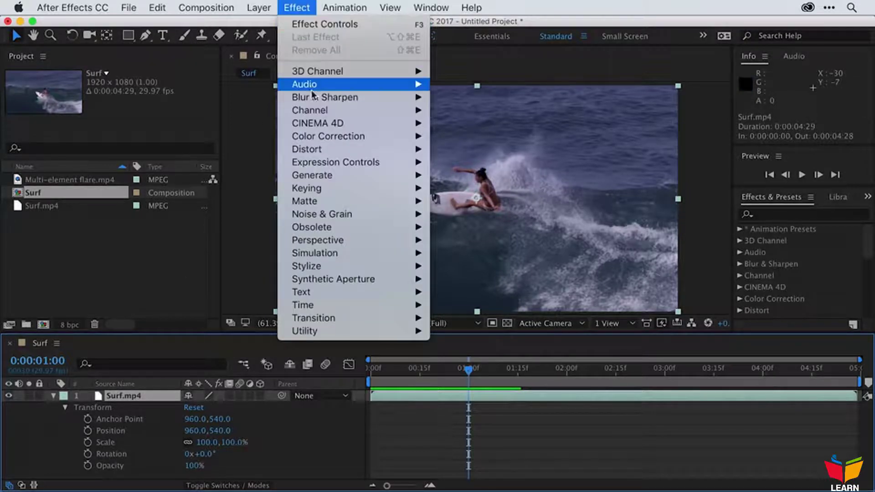
{"action": "mouse_move", "coordinate": [314, 98]}
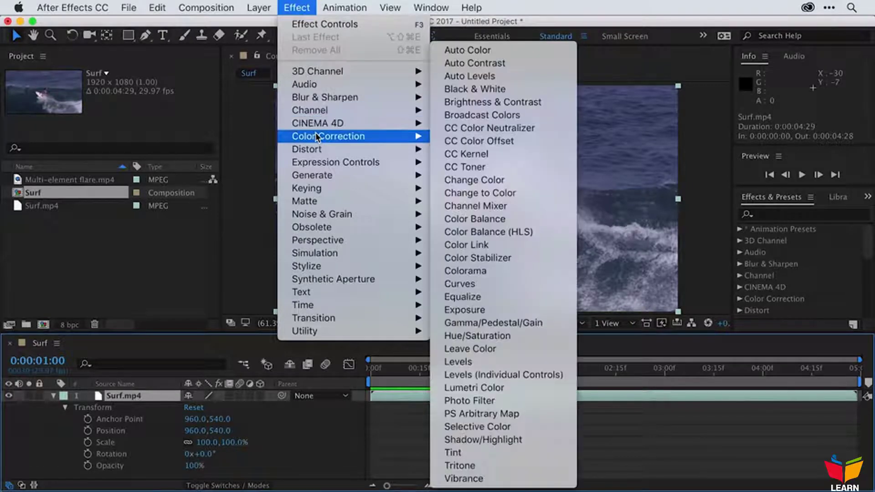
{"action": "mouse_move", "coordinate": [317, 151]}
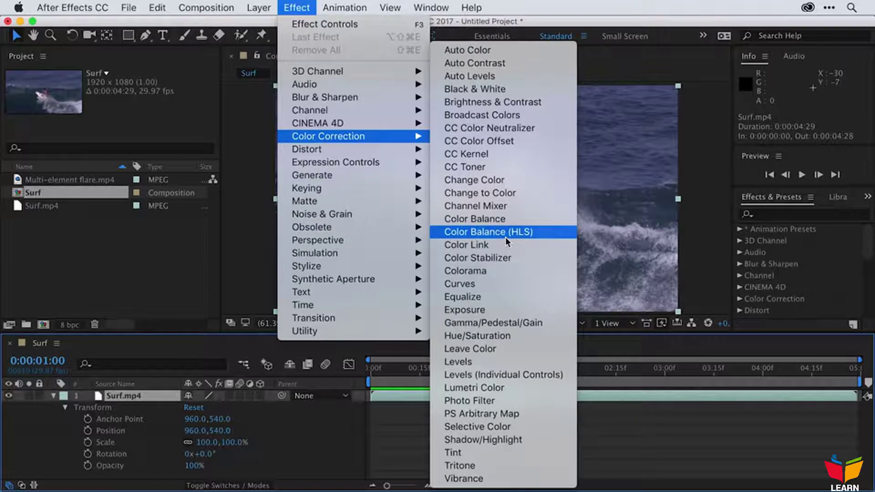
{"action": "left_click", "coordinate": [480, 219]}
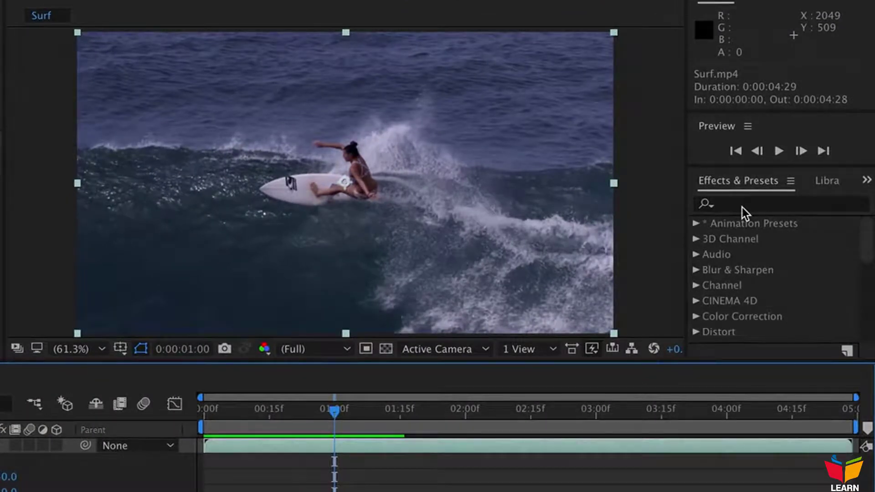
Search the effects for "Lumet" and apply Lumetri Color to the Surf.mp4 layer
{"action": "left_click", "coordinate": [742, 207]}
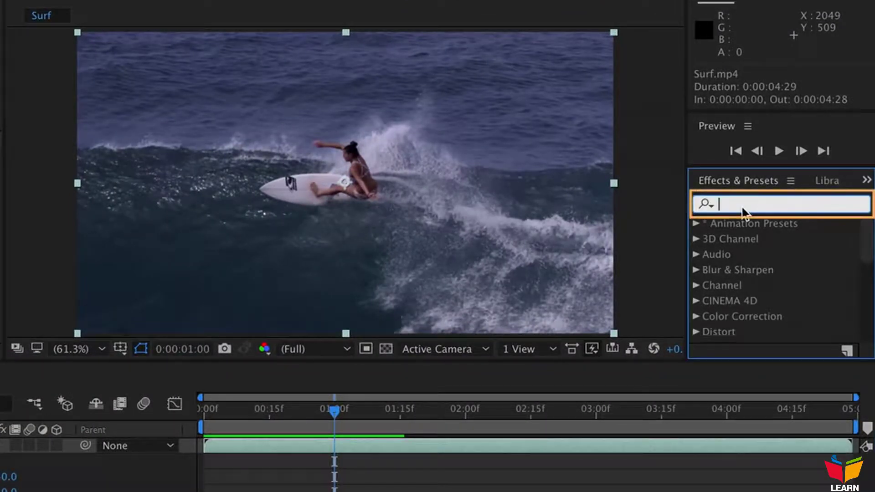
{"action": "type", "text": "Lumet"}
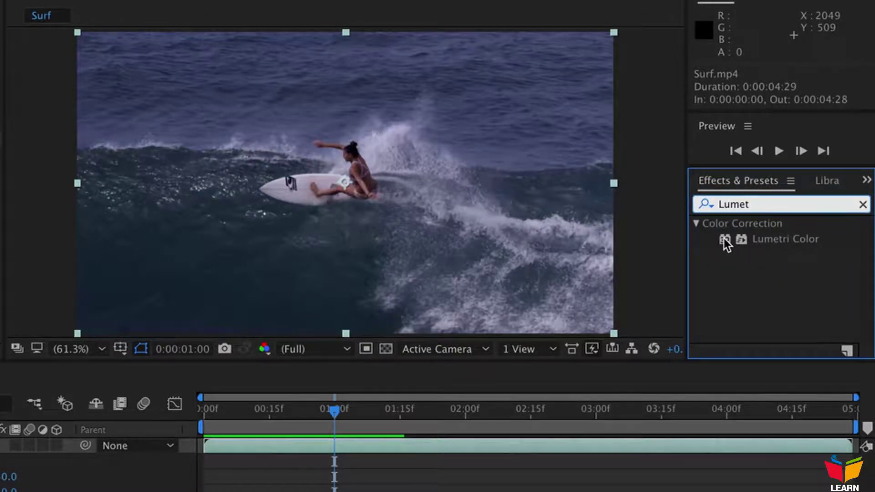
{"action": "left_click_drag", "start_coordinate": [726, 244], "coordinate": [122, 398]}
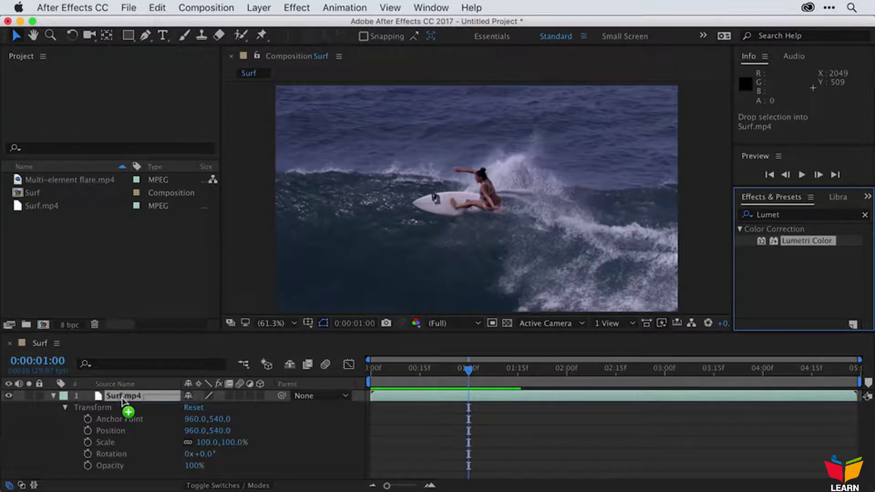
{"action": "left_click_drag", "start_coordinate": [122, 400], "coordinate": [123, 402]}
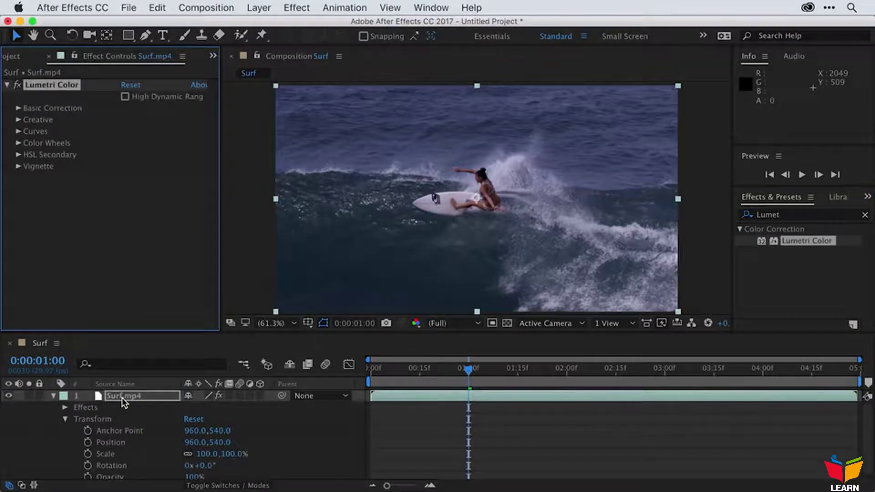
Expand the layer's effects in the timeline to view the Lumetri Color property groups, and collapse them again
{"action": "left_click", "coordinate": [64, 407]}
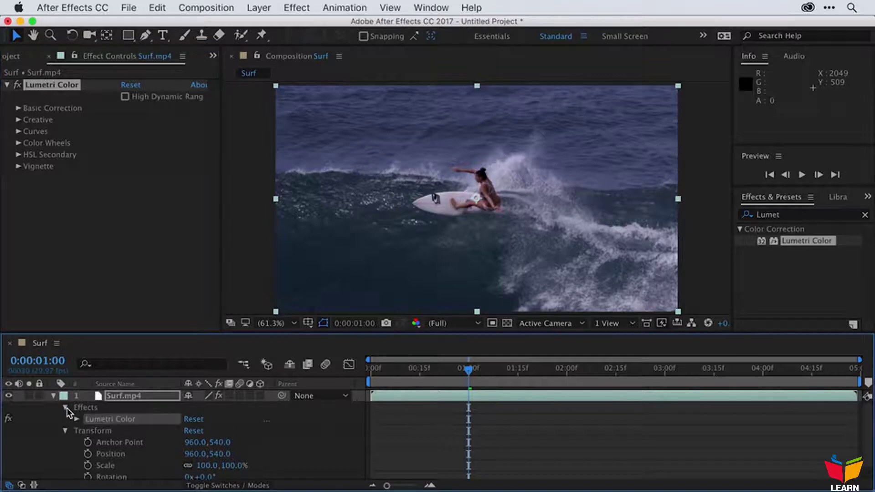
{"action": "left_click", "coordinate": [77, 419]}
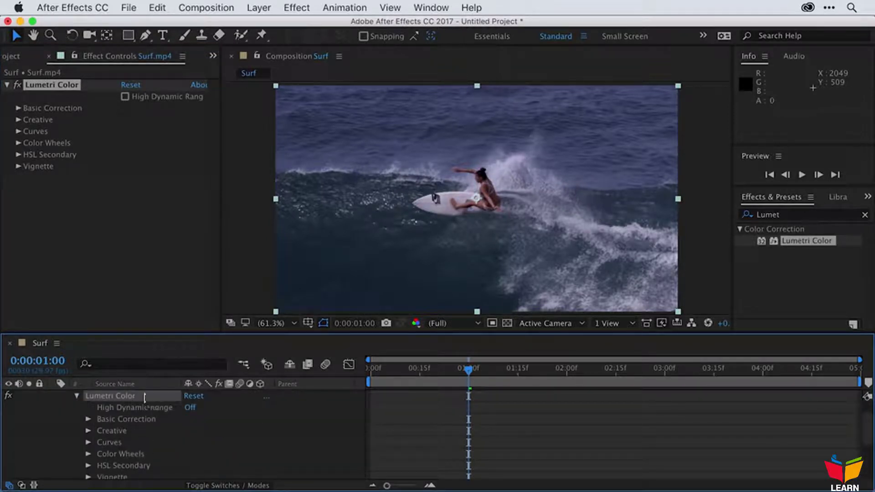
{"action": "scroll", "coordinate": [146, 453], "scroll_direction": "up", "scroll_amount": 2}
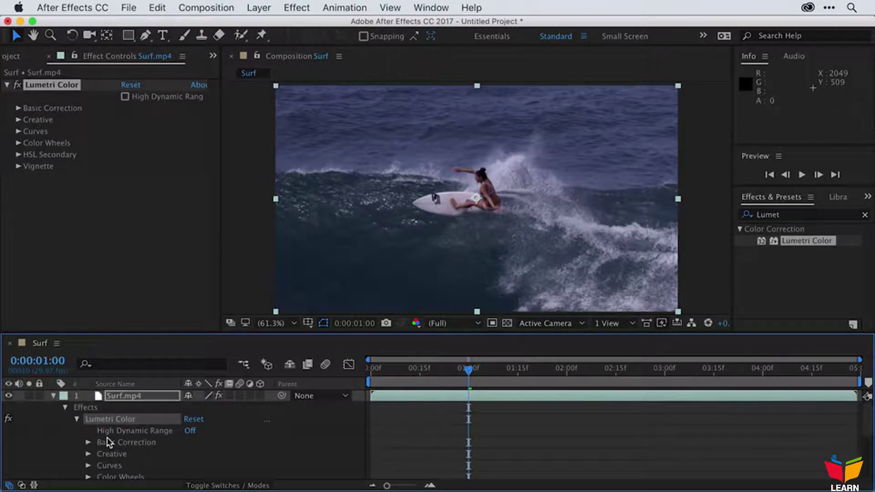
{"action": "left_click", "coordinate": [76, 420]}
{"action": "left_click", "coordinate": [65, 407]}
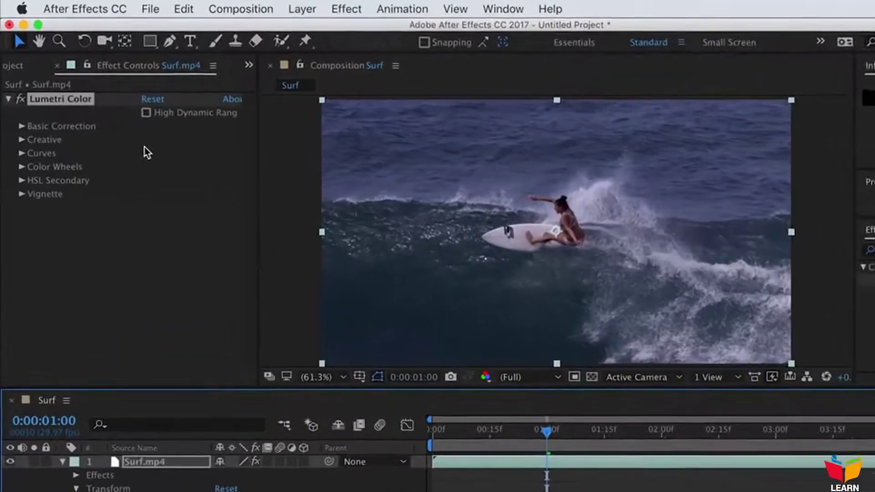
Set the Creative look of the Lumetri Color effect to SL BIG
{"action": "left_click", "coordinate": [154, 65]}
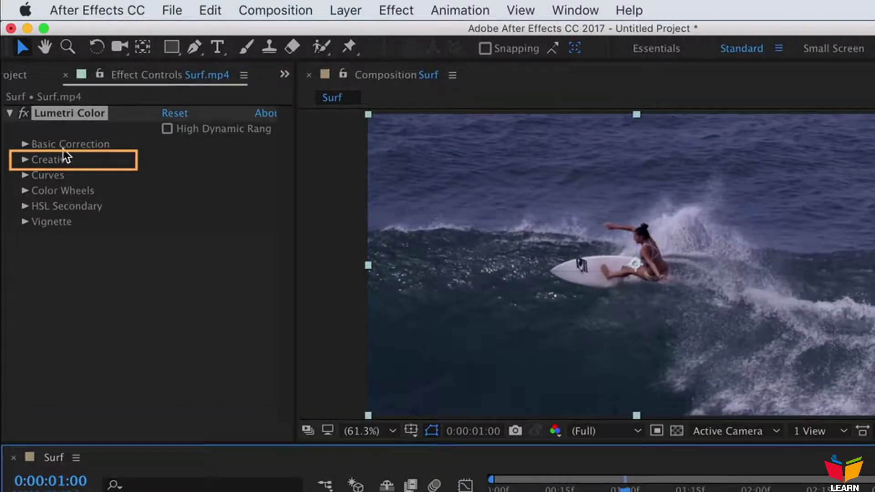
{"action": "left_click", "coordinate": [25, 160]}
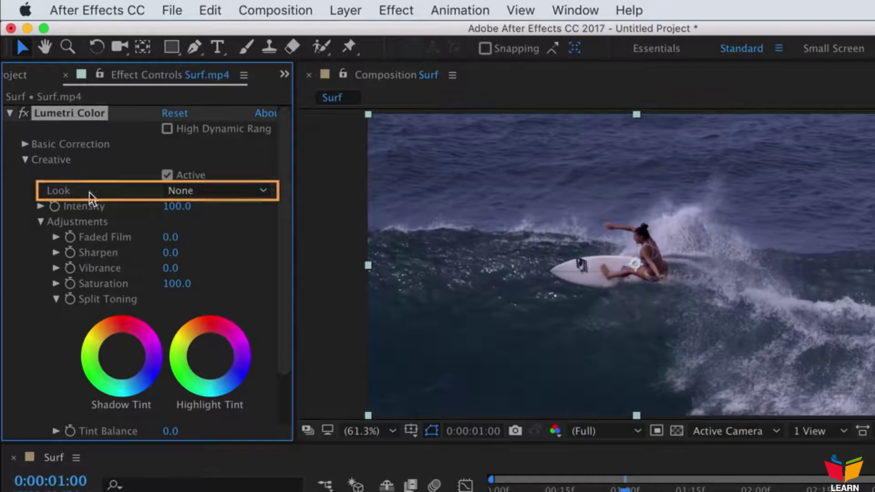
{"action": "left_click", "coordinate": [242, 190]}
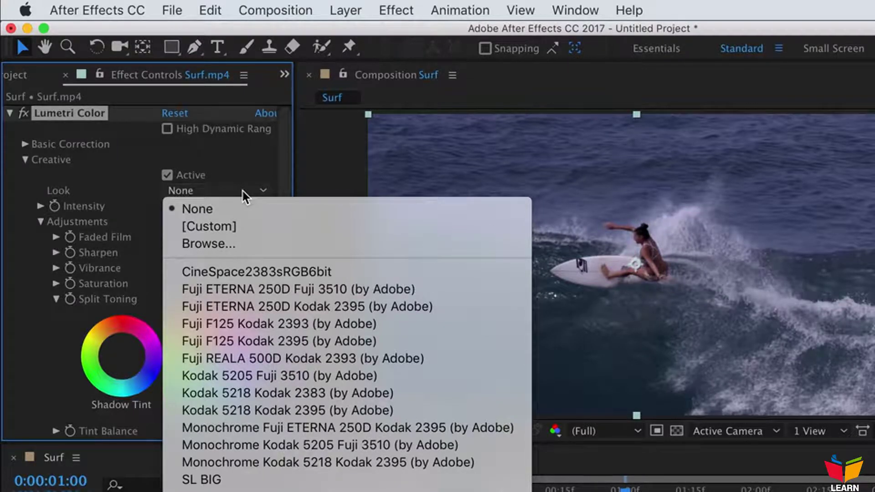
{"action": "left_click", "coordinate": [266, 481]}
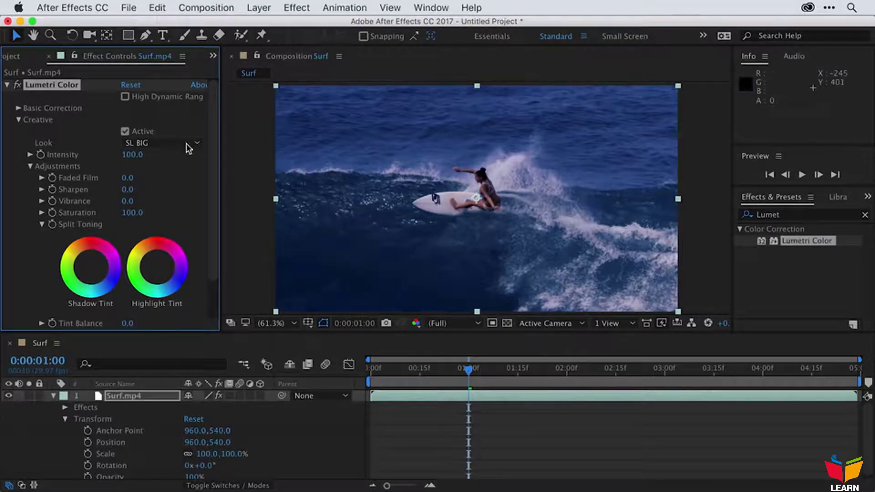
Compare the footage with and without grading by disabling and re-enabling Lumetri Color, and likewise all effects on the layer
{"action": "left_click", "coordinate": [18, 86]}
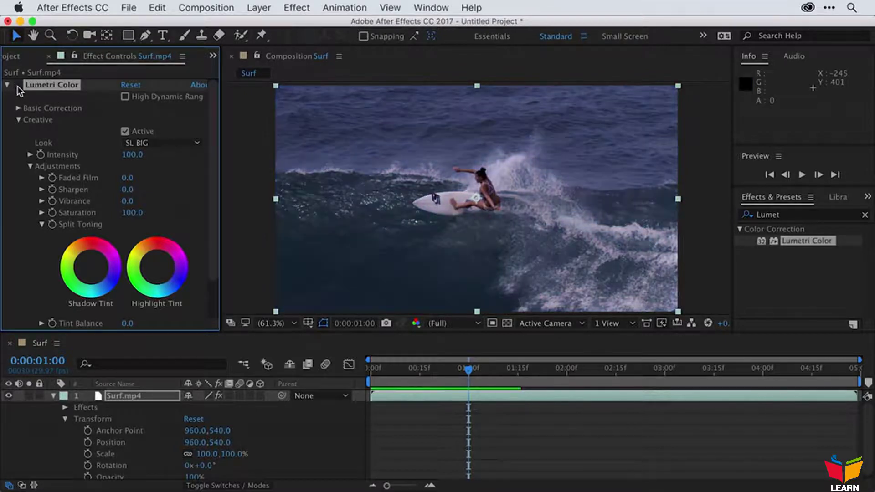
{"action": "left_click", "coordinate": [17, 87]}
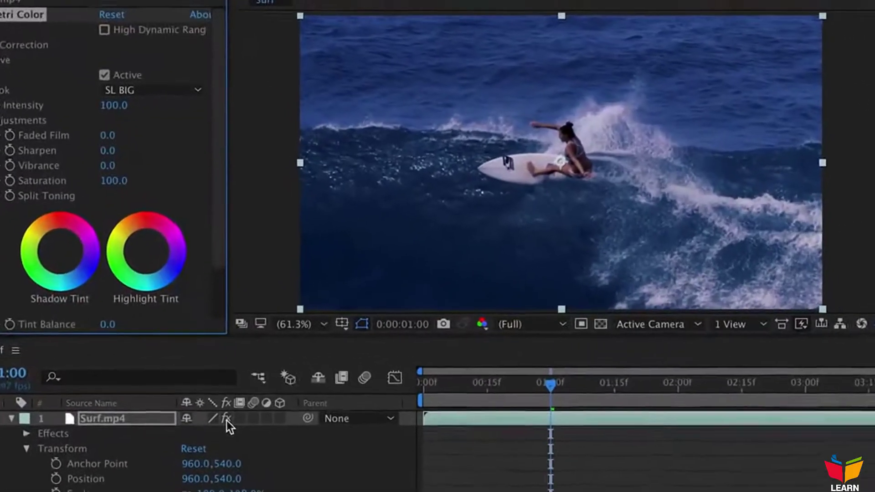
{"action": "left_click", "coordinate": [227, 423]}
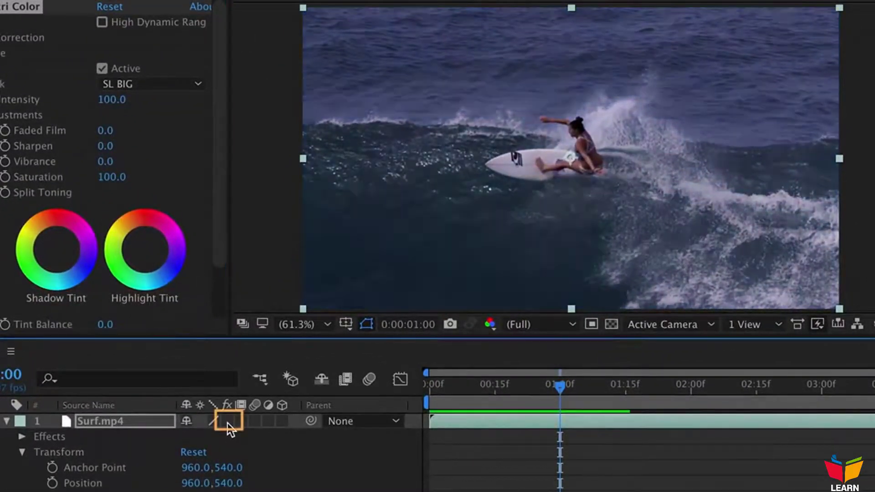
{"action": "left_click", "coordinate": [227, 423]}
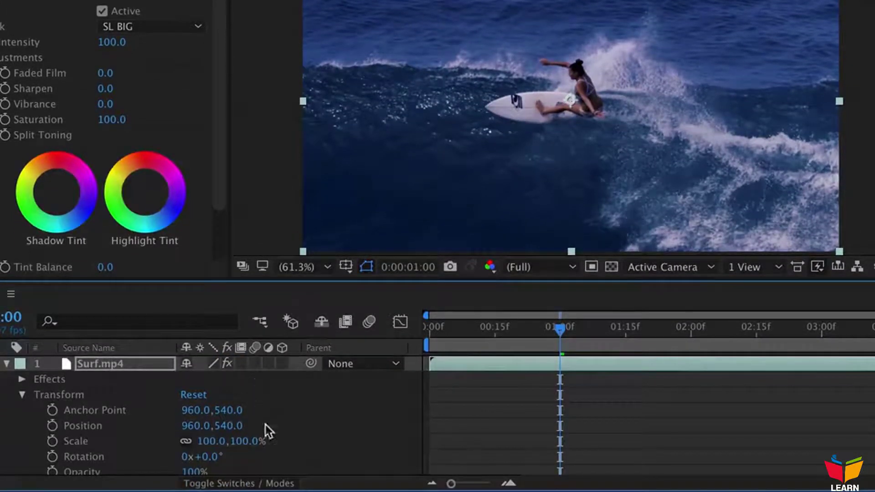
View the layer's blending mode and track matte columns in the timeline, and return to the layer switches
{"action": "left_click", "coordinate": [279, 485]}
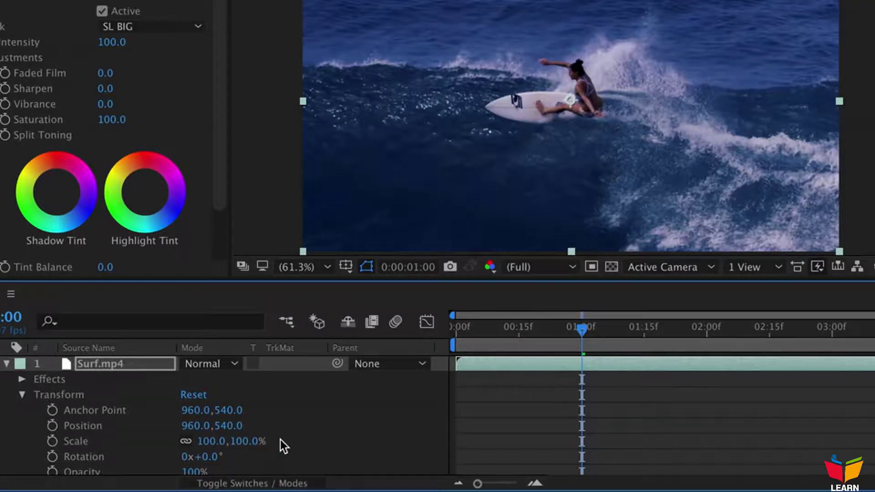
{"action": "left_click", "coordinate": [285, 483]}
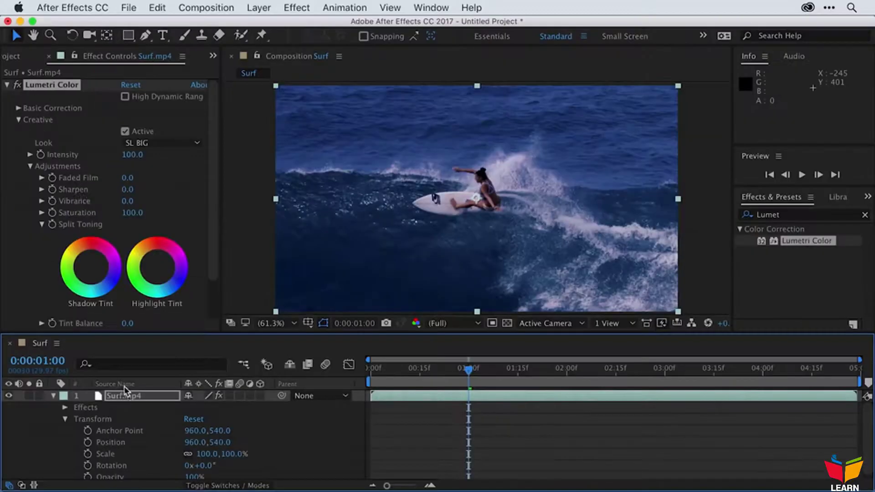
Add Multi-element flare.mp4 as a layer above Surf.mp4 and show the blending mode columns in the timeline
{"action": "left_click", "coordinate": [11, 56]}
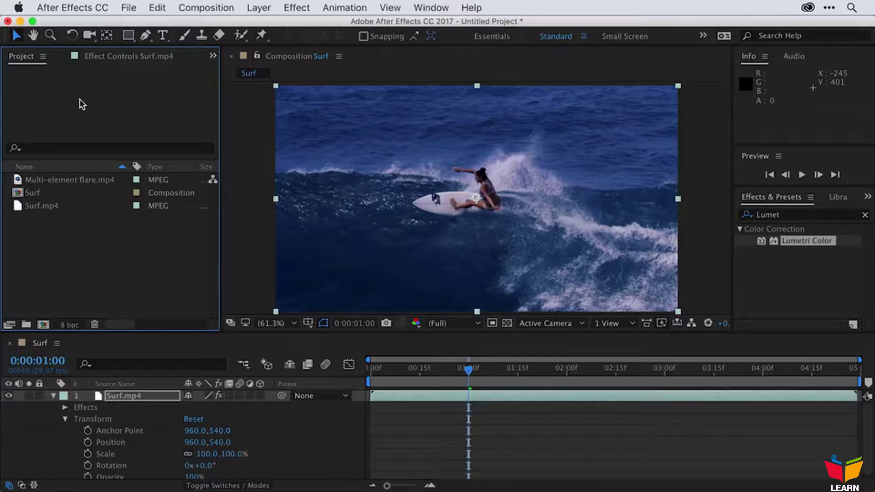
{"action": "left_click", "coordinate": [18, 180]}
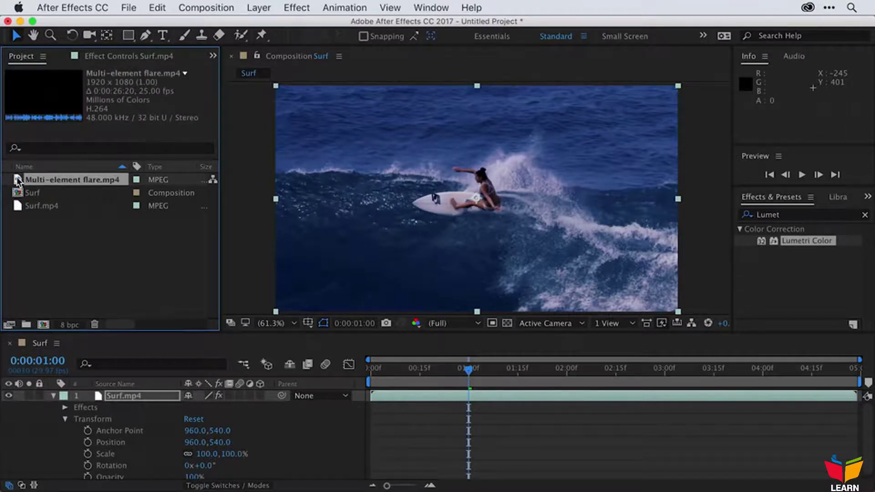
{"action": "left_click_drag", "start_coordinate": [20, 184], "coordinate": [96, 397]}
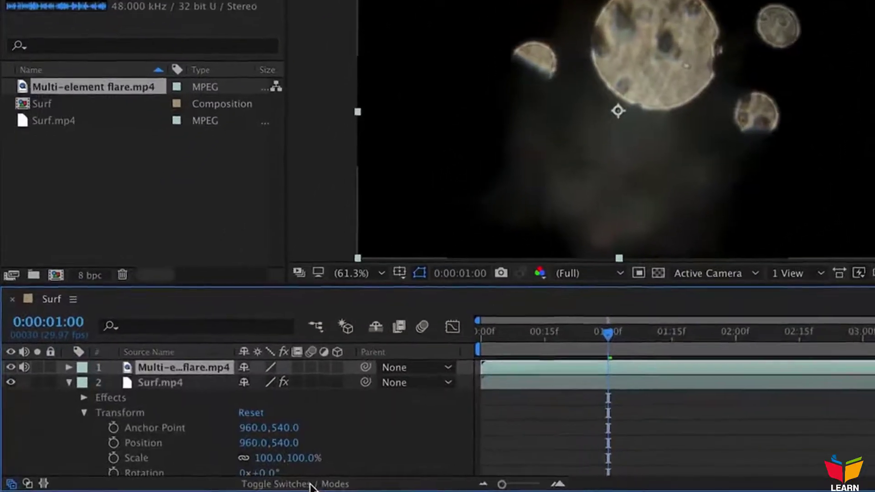
{"action": "left_click", "coordinate": [228, 486]}
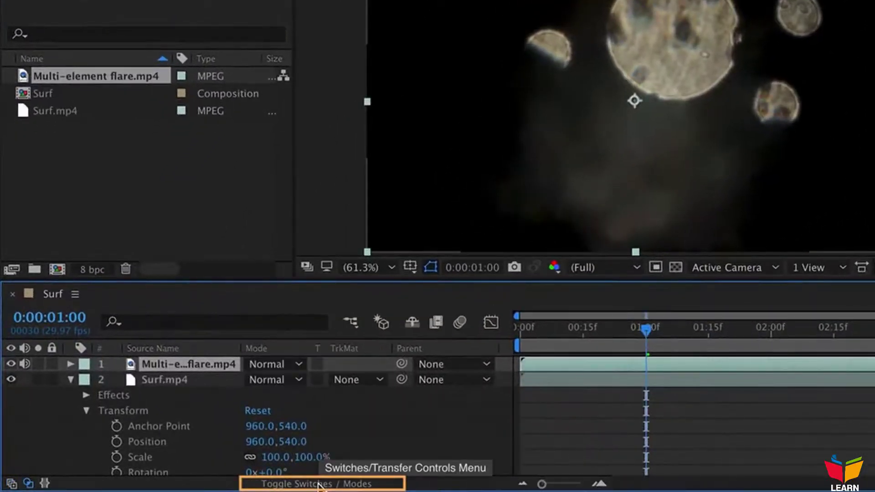
Set the Multi-element flare.mp4 layer's blending mode to Screen and shift the layer so it starts at 0:00:01:00
{"action": "left_click", "coordinate": [275, 364]}
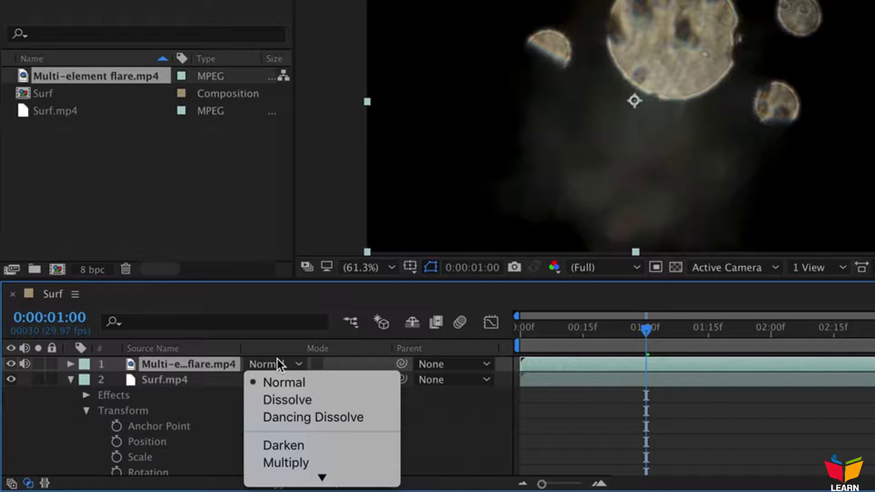
{"action": "mouse_move", "coordinate": [319, 476]}
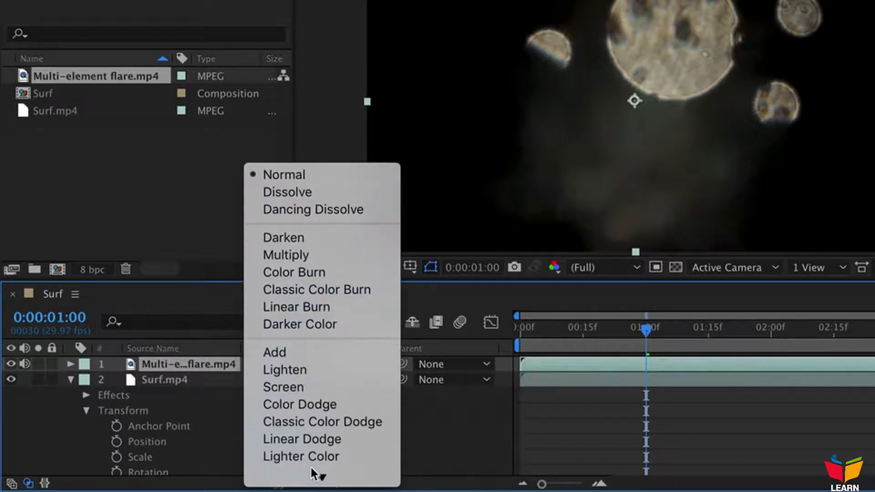
{"action": "left_click", "coordinate": [308, 387]}
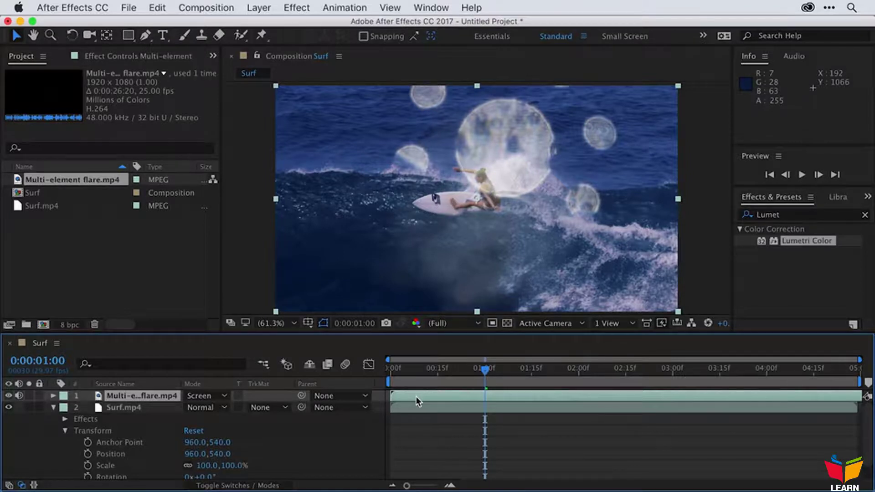
{"action": "left_click_drag", "start_coordinate": [416, 395], "coordinate": [502, 398]}
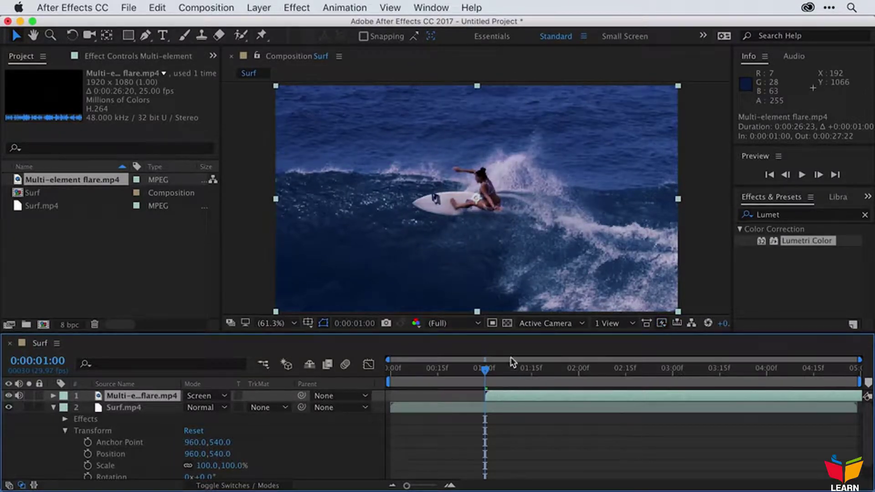
Set the Surf.mp4 layer's Opacity to 0% at 0:00:00:00 and enable keyframing for it there
{"action": "left_click", "coordinate": [483, 373]}
{"action": "left_click_drag", "start_coordinate": [483, 373], "coordinate": [362, 390]}
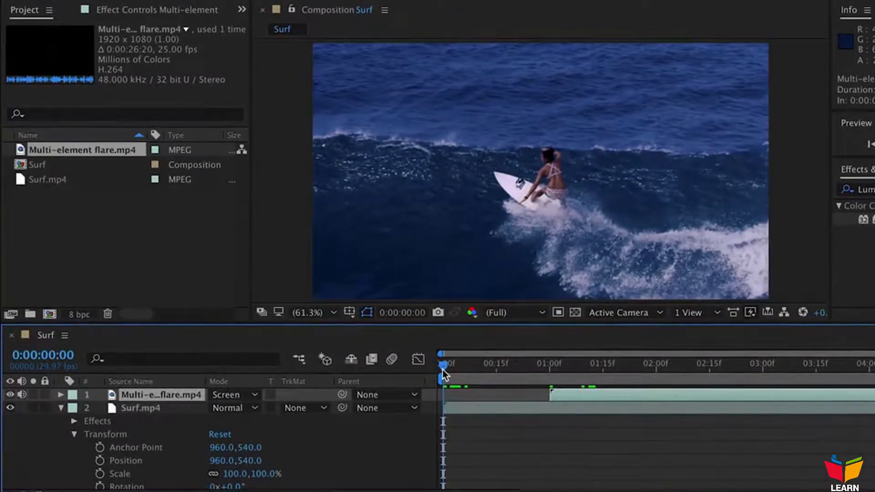
{"action": "left_click_drag", "start_coordinate": [444, 375], "coordinate": [409, 372]}
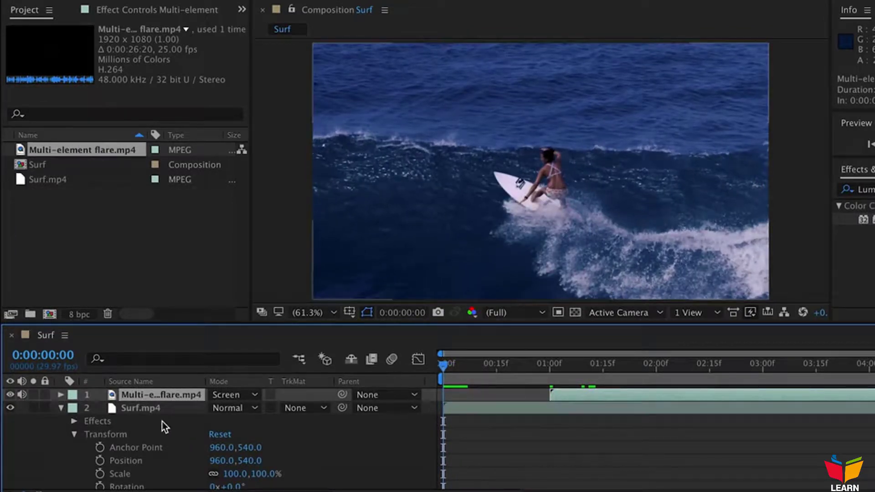
{"action": "left_click", "coordinate": [147, 409]}
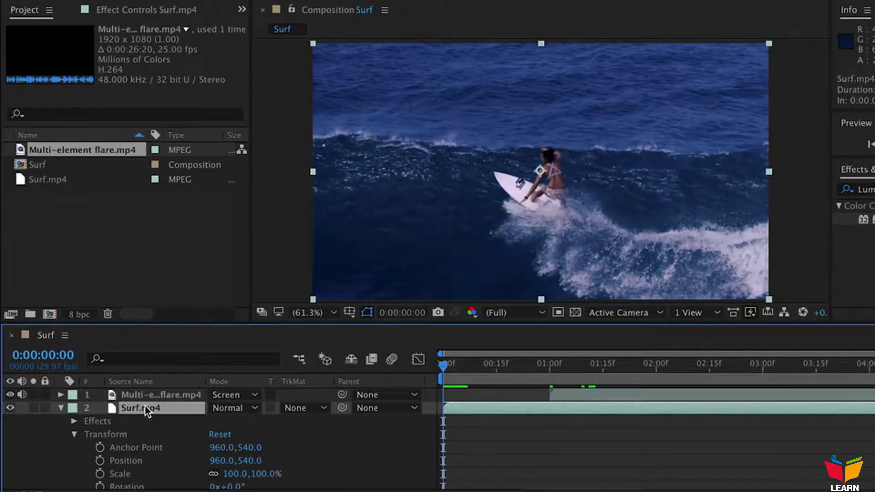
{"action": "scroll", "coordinate": [147, 426], "scroll_direction": "down", "scroll_amount": 1}
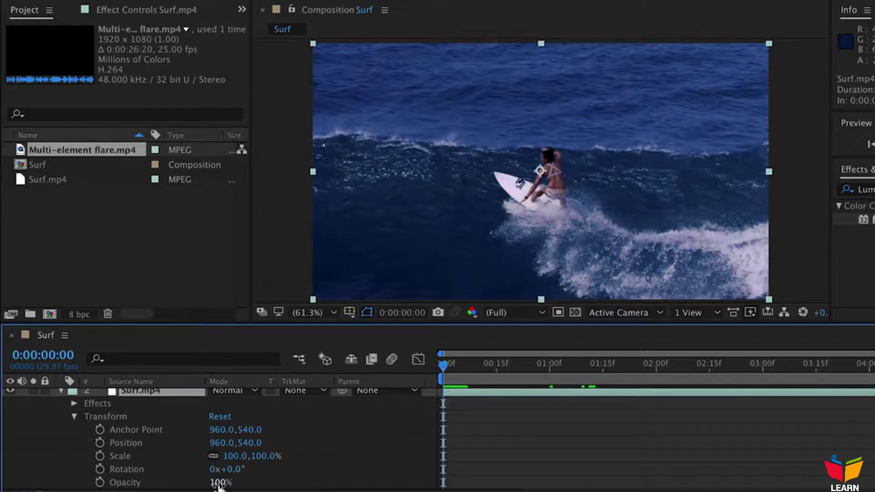
{"action": "left_click_drag", "start_coordinate": [214, 483], "coordinate": [168, 483]}
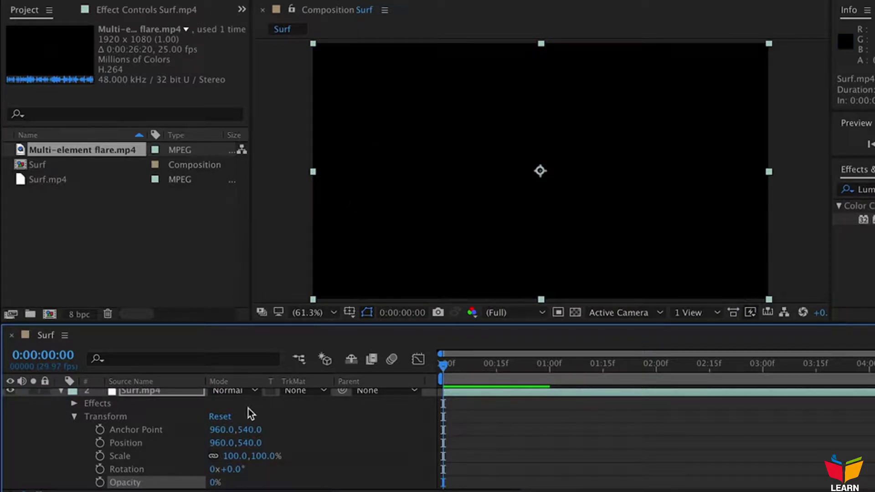
{"action": "left_click", "coordinate": [100, 483]}
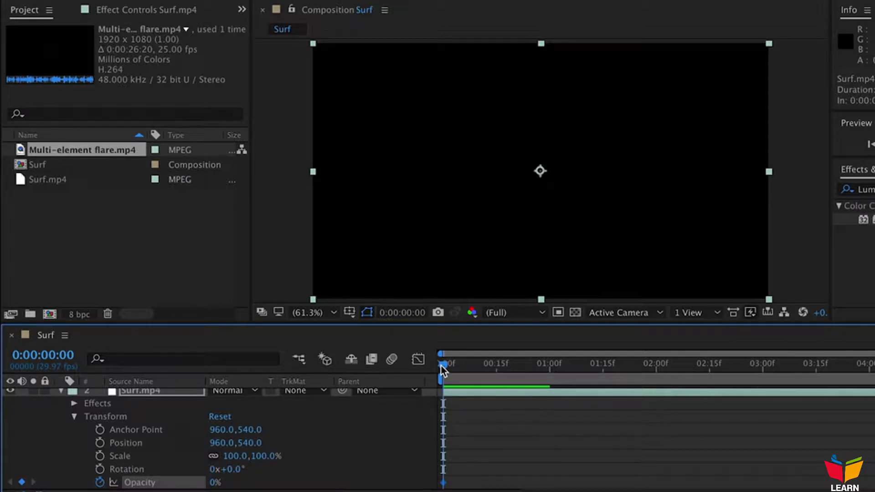
Add a 100% Opacity keyframe to Surf.mp4 at 0:00:00:15, check both keyframes and collapse the layer's properties
{"action": "left_click_drag", "start_coordinate": [442, 368], "coordinate": [496, 371]}
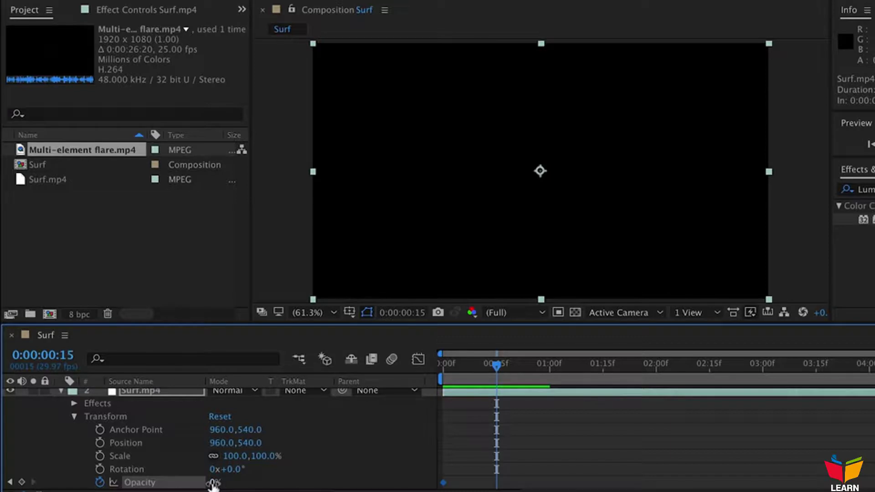
{"action": "left_click_drag", "start_coordinate": [213, 485], "coordinate": [340, 469]}
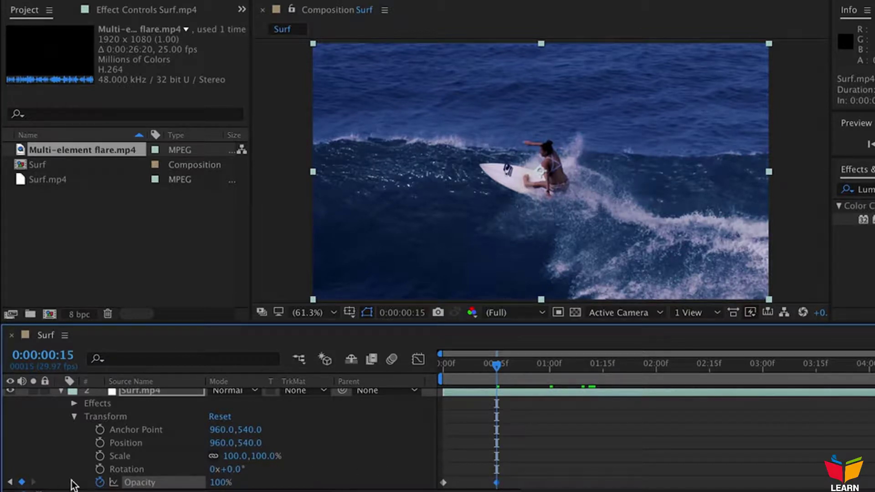
{"action": "left_click", "coordinate": [10, 482]}
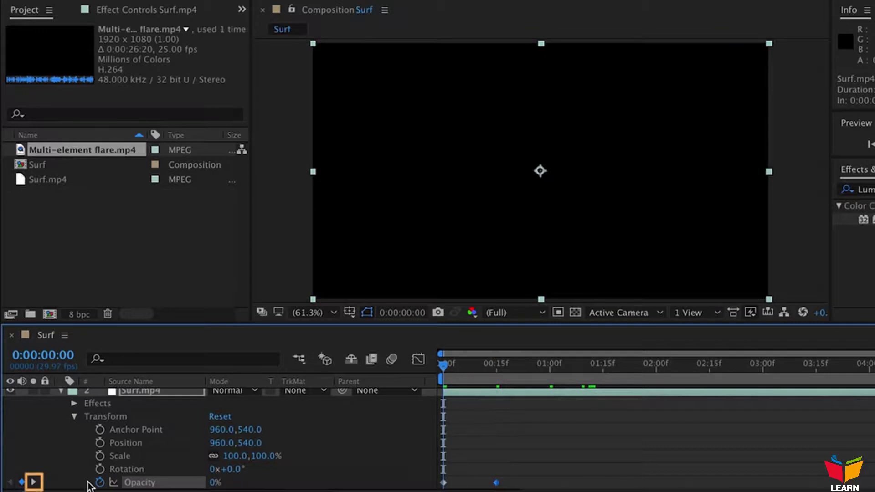
{"action": "left_click", "coordinate": [34, 482]}
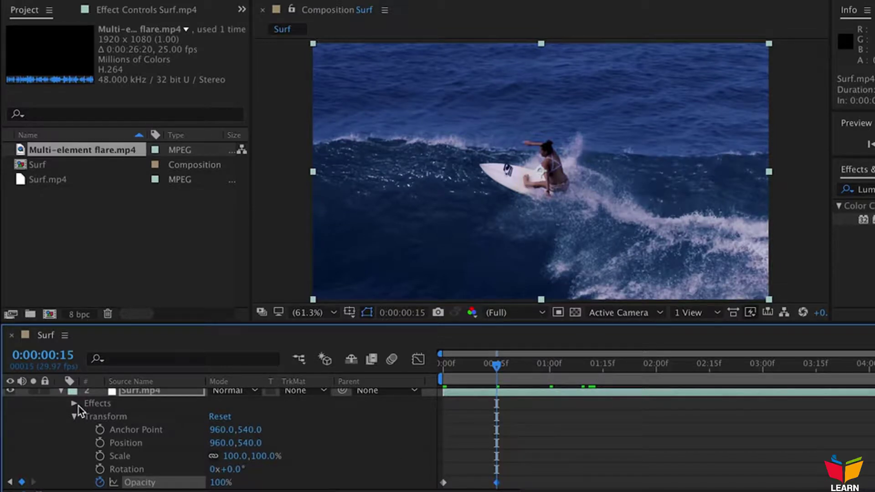
{"action": "scroll", "coordinate": [59, 414], "scroll_direction": "up", "scroll_amount": 1}
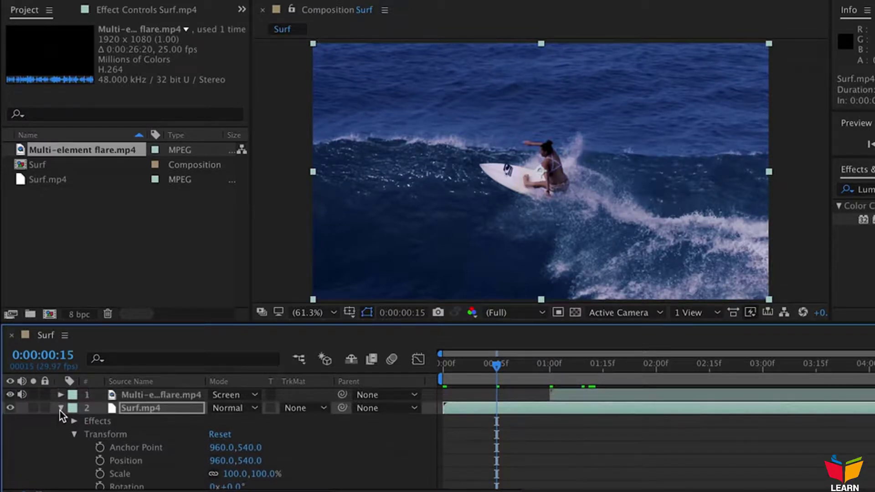
{"action": "left_click", "coordinate": [60, 410]}
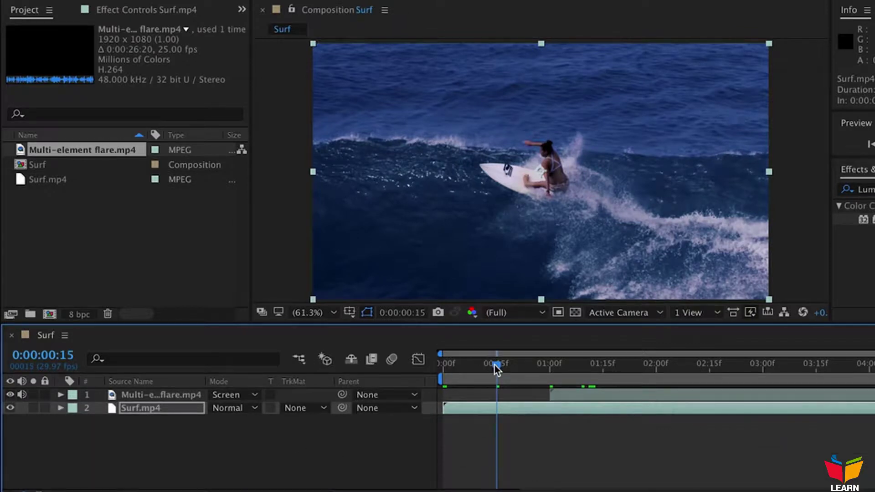
Reveal only the Opacity property of the Multi-element flare.mp4 layer and lower it to 54% while viewing frame 0:00:03:16
{"action": "left_click_drag", "start_coordinate": [494, 365], "coordinate": [819, 335]}
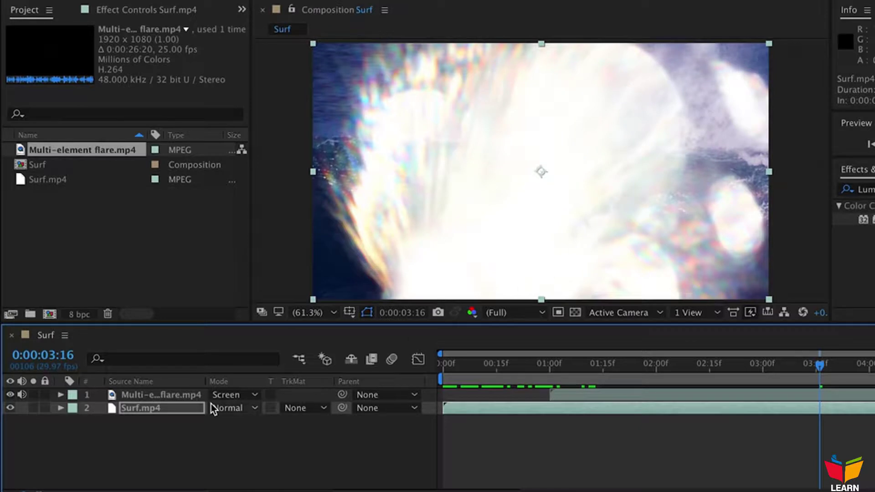
{"action": "left_click", "coordinate": [152, 398]}
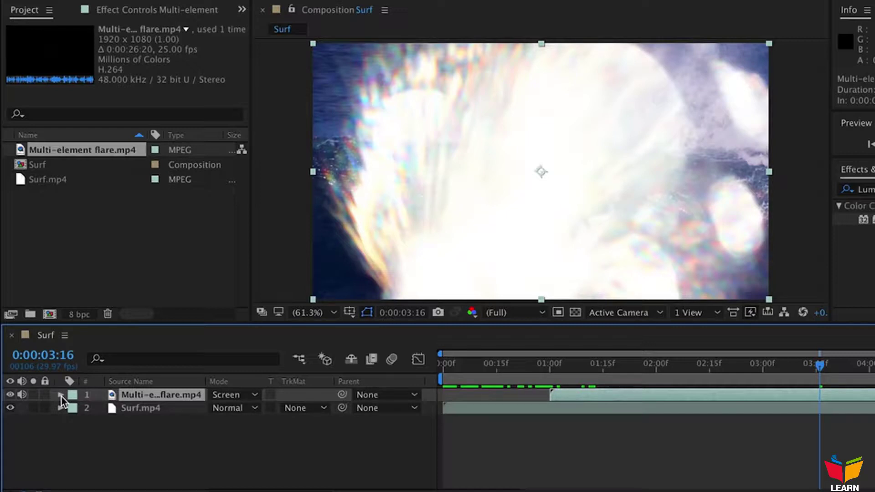
{"action": "key", "text": "t"}
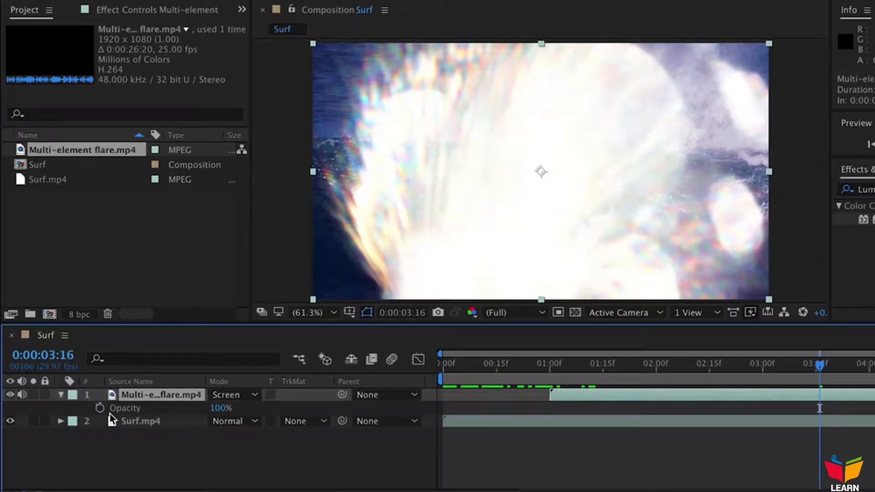
{"action": "left_click_drag", "start_coordinate": [222, 408], "coordinate": [187, 413]}
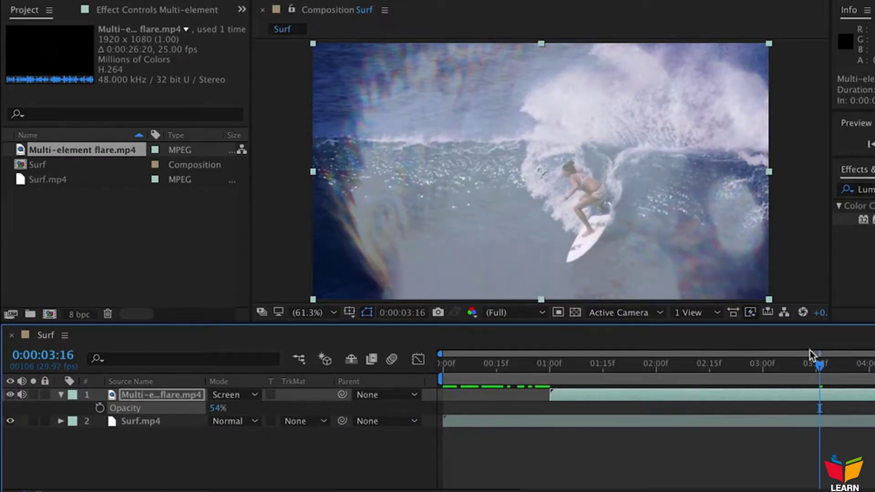
Preview the composition with the fade-in and softened flare, stop playback, and deselect all layers
{"action": "left_click_drag", "start_coordinate": [821, 368], "coordinate": [742, 365]}
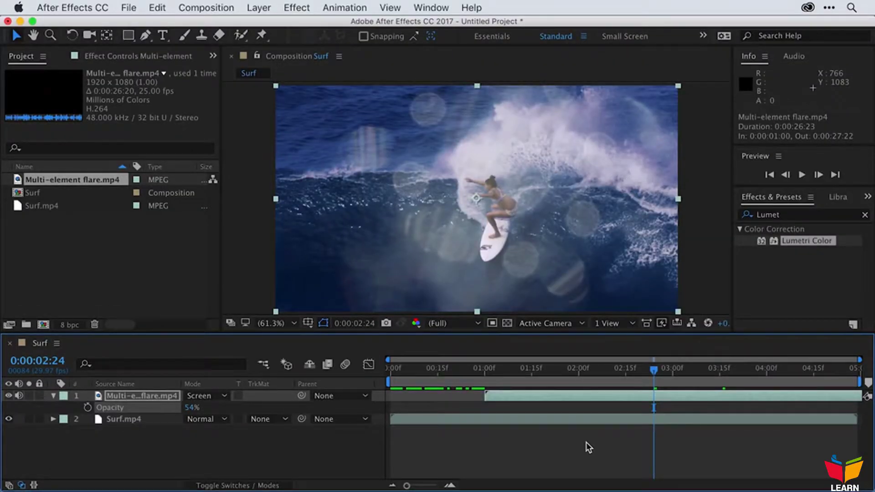
{"action": "key", "text": "space"}
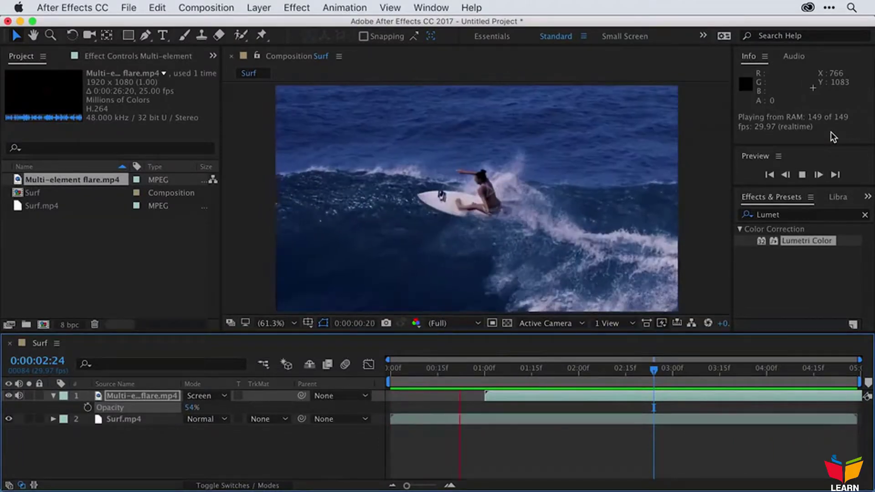
{"action": "key", "text": "space"}
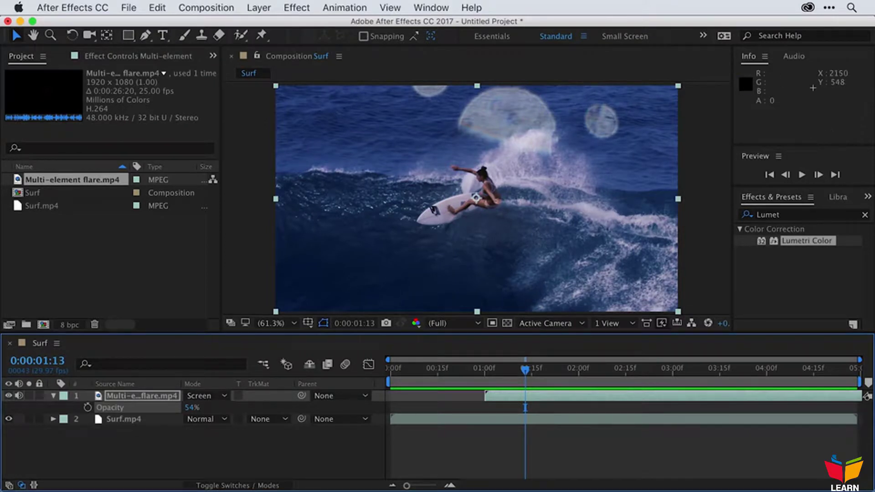
{"action": "left_click", "coordinate": [235, 466]}
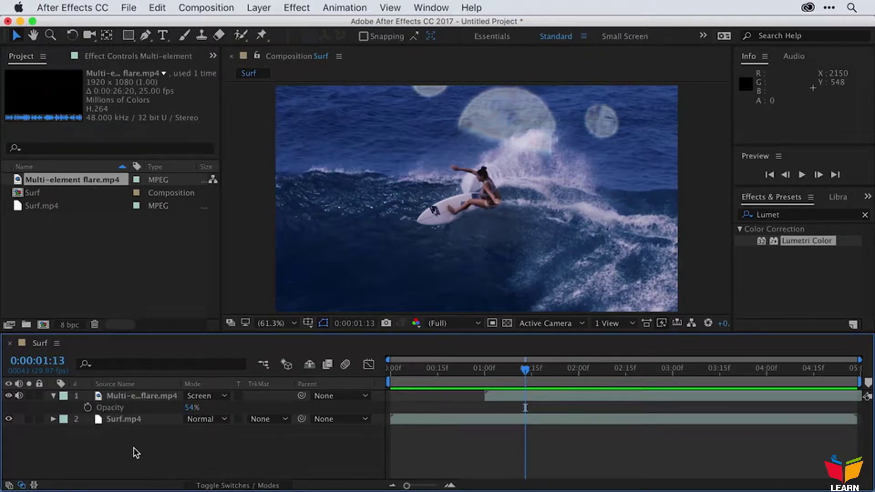
Add the Surf composition to the Render Queue and view the render settings presets, keeping Best Settings
{"action": "left_click", "coordinate": [201, 6]}
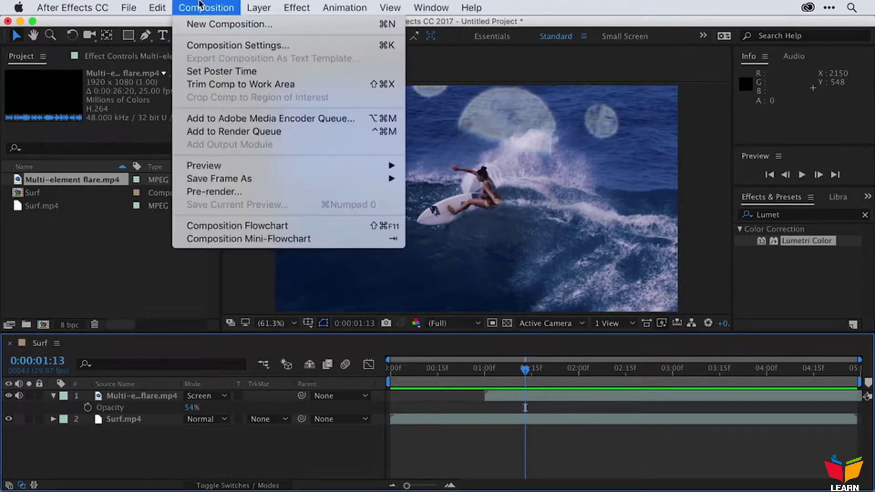
{"action": "left_click", "coordinate": [233, 131]}
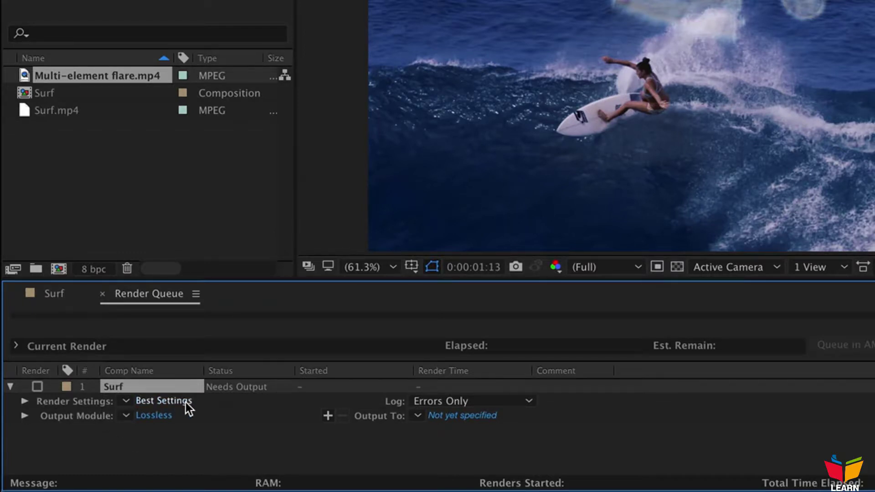
{"action": "left_click", "coordinate": [124, 402]}
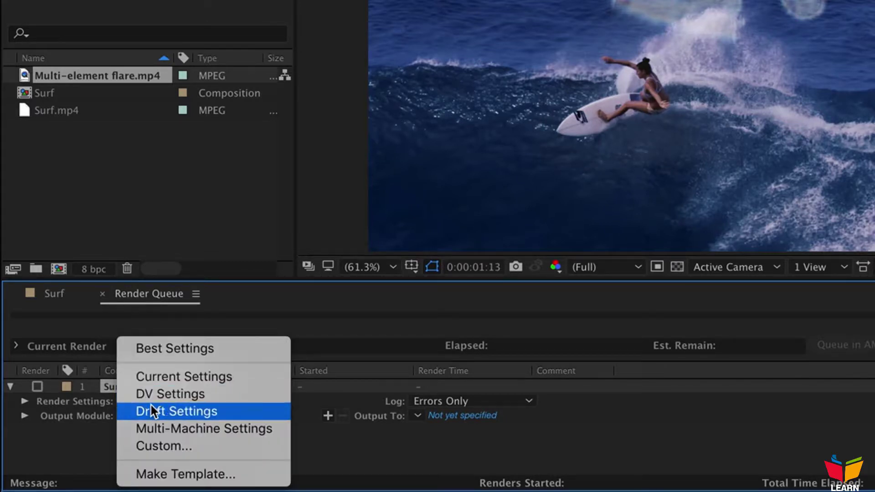
{"action": "left_click", "coordinate": [65, 459]}
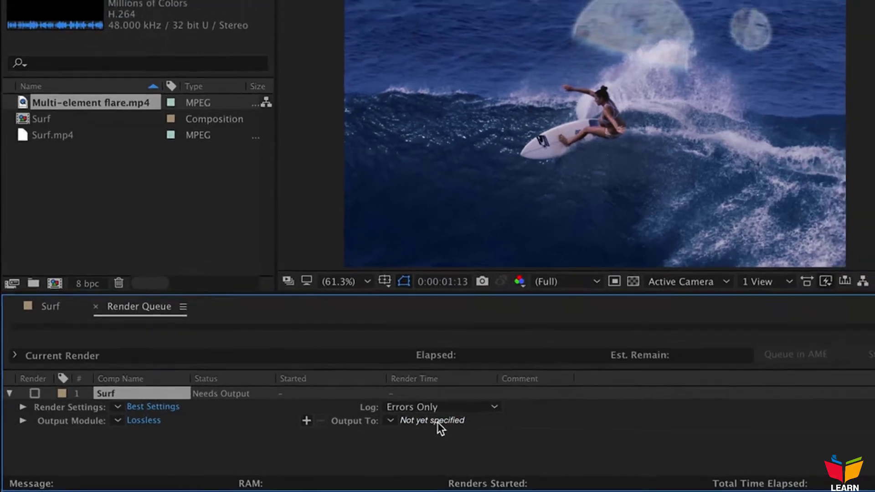
Set the output file to Surf.mov in the Desktop folder and render the queued Surf composition
{"action": "left_click", "coordinate": [469, 417]}
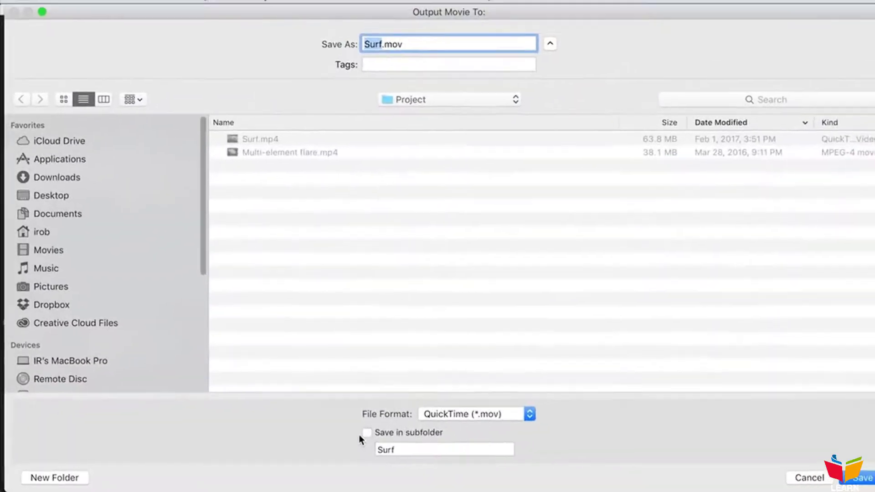
{"action": "left_click", "coordinate": [74, 203]}
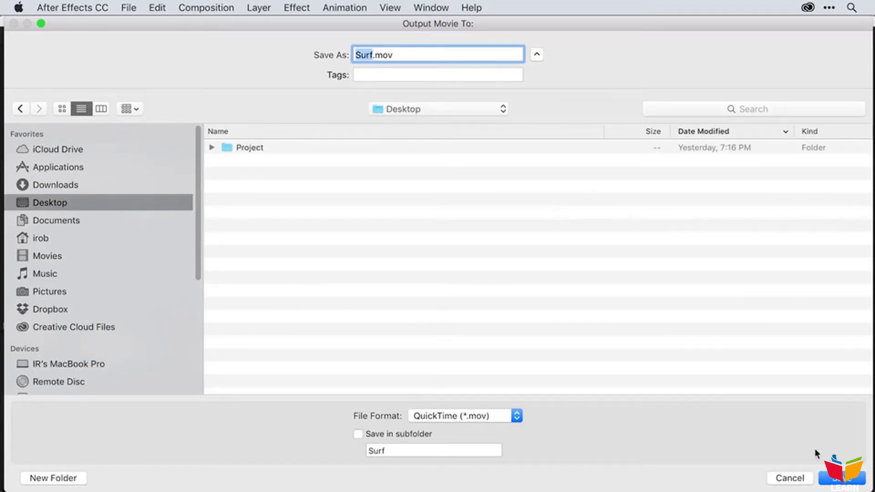
{"action": "left_click", "coordinate": [843, 479]}
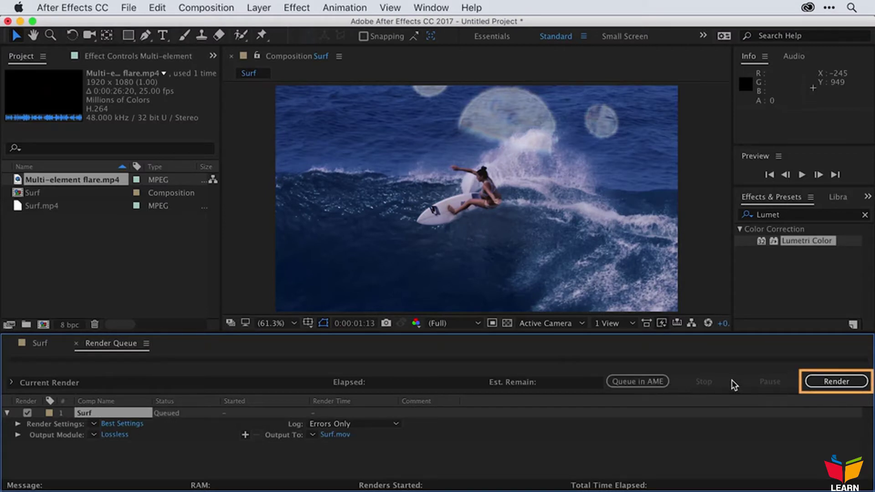
{"action": "left_click", "coordinate": [825, 385]}
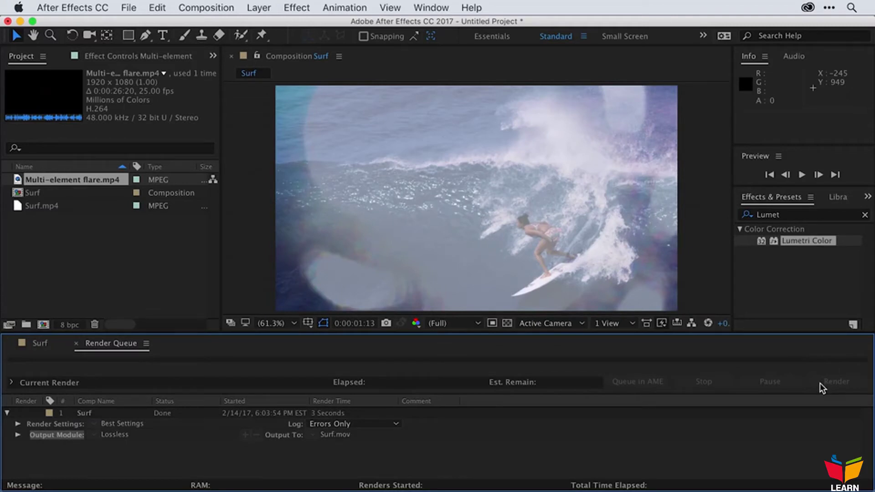
Switch to Finder, open the rendered Surf.mov in QuickTime Player and play it
{"action": "mouse_move", "coordinate": [3, 248]}
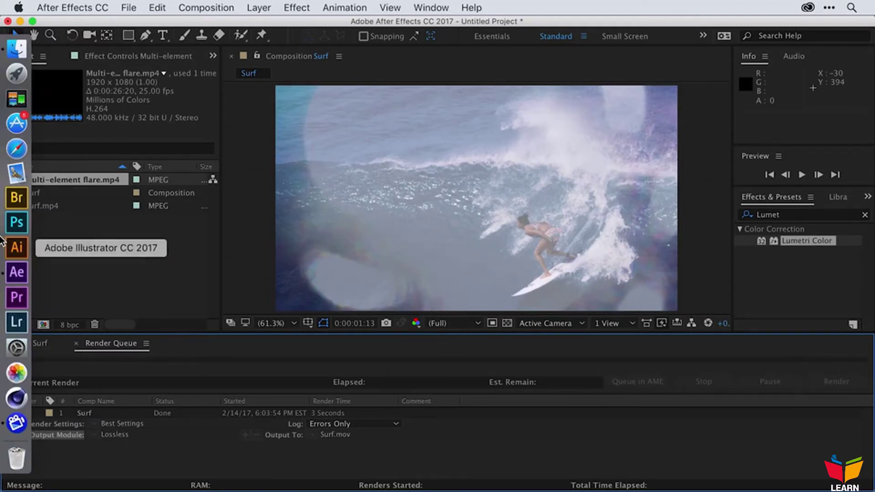
{"action": "left_click", "coordinate": [5, 50]}
{"action": "double_click", "coordinate": [427, 186]}
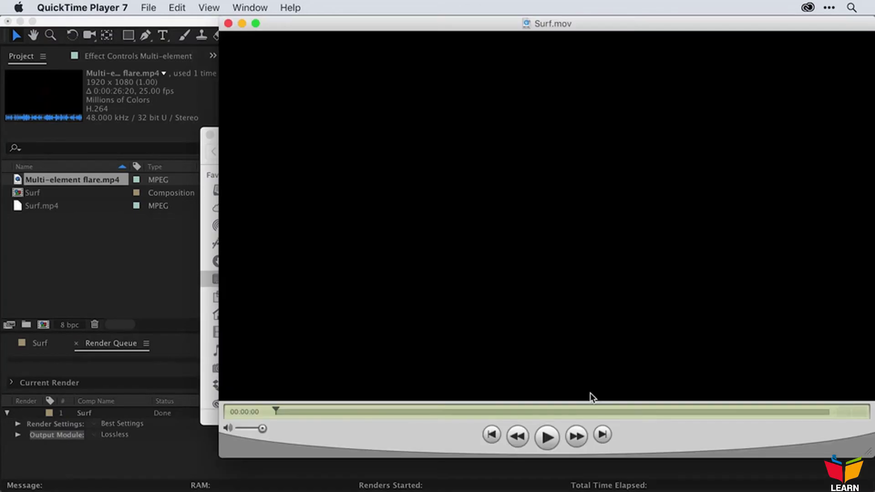
{"action": "left_click", "coordinate": [549, 437]}
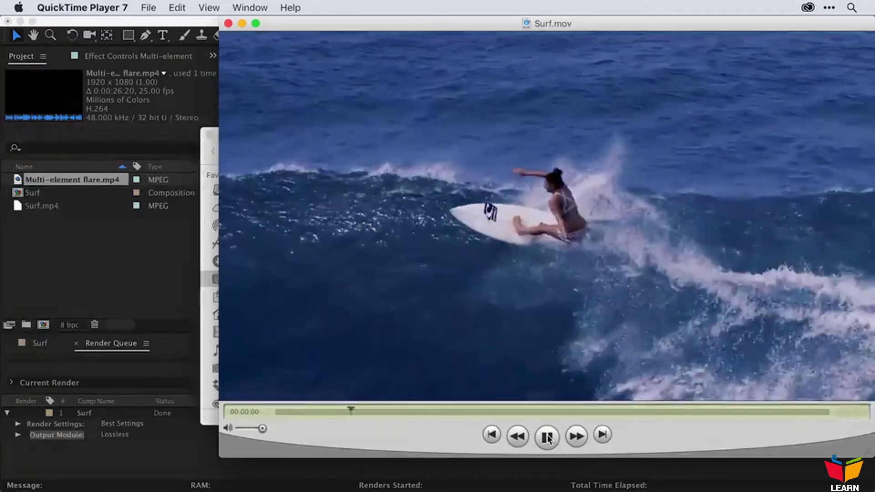